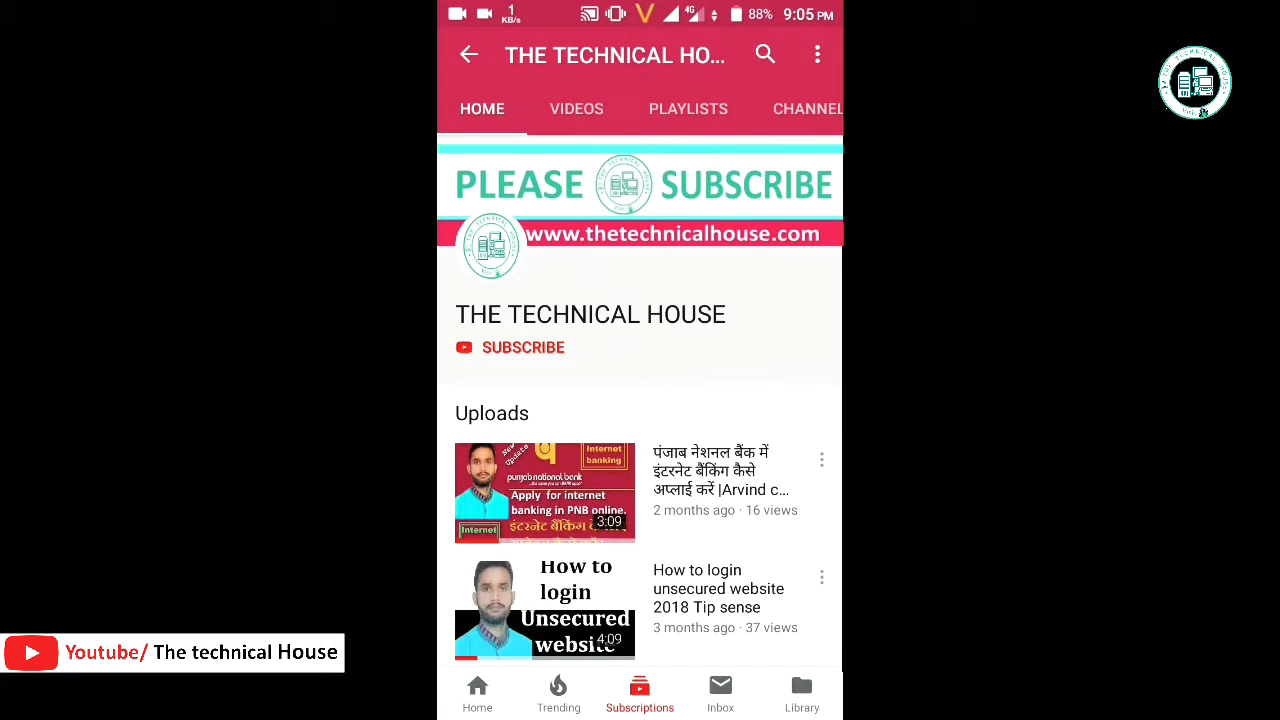
# - Subscribe to THE TECHNICAL HOUSE channel and turn on its all-video notification bell
pyautogui.click(523, 350)
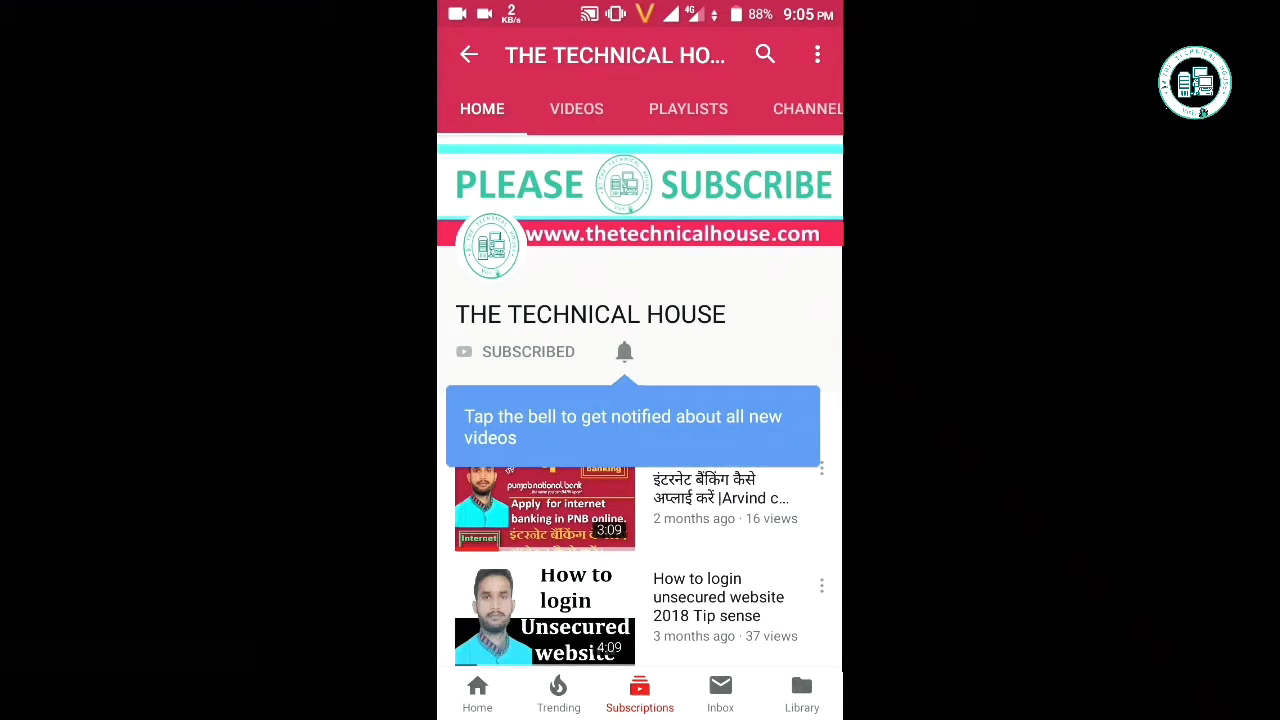
pyautogui.click(624, 351)
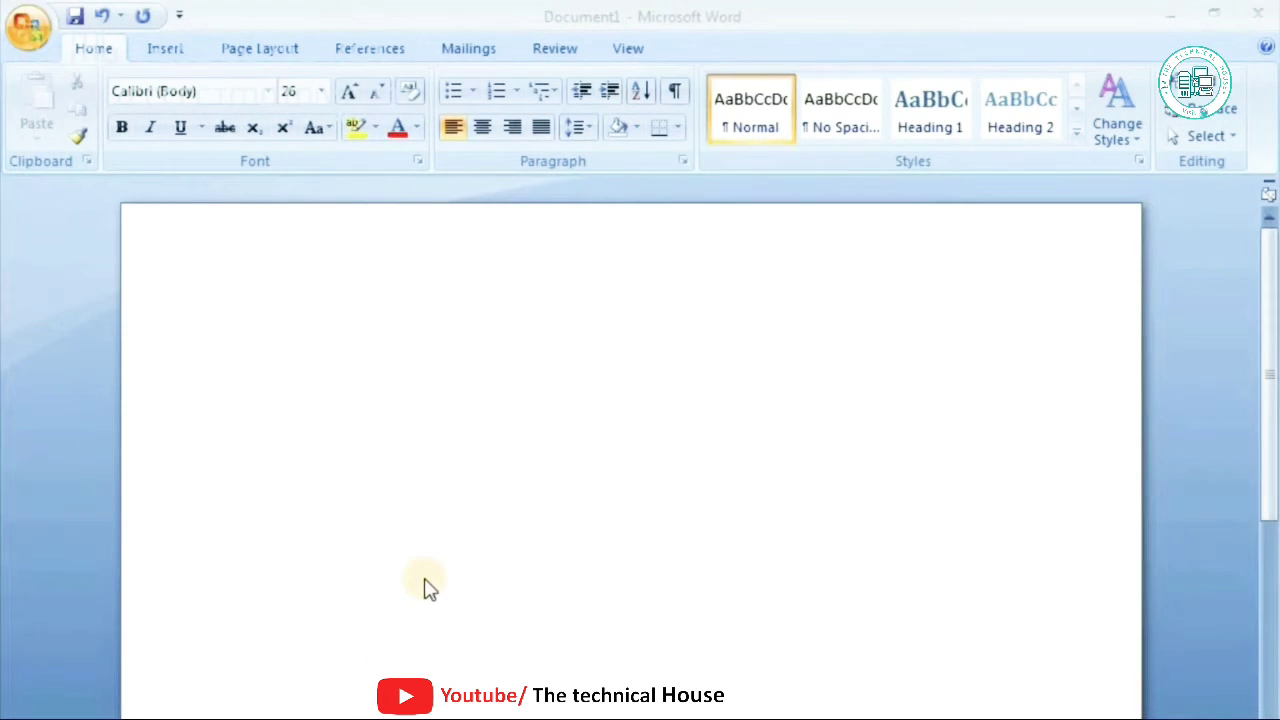
# - Switch to Kruti Dev 010 and type 'ueLdkj nksLr vkidk Lokxr gSA', correcting the typo
pyautogui.click(268, 92)
pyautogui.click(258, 294)
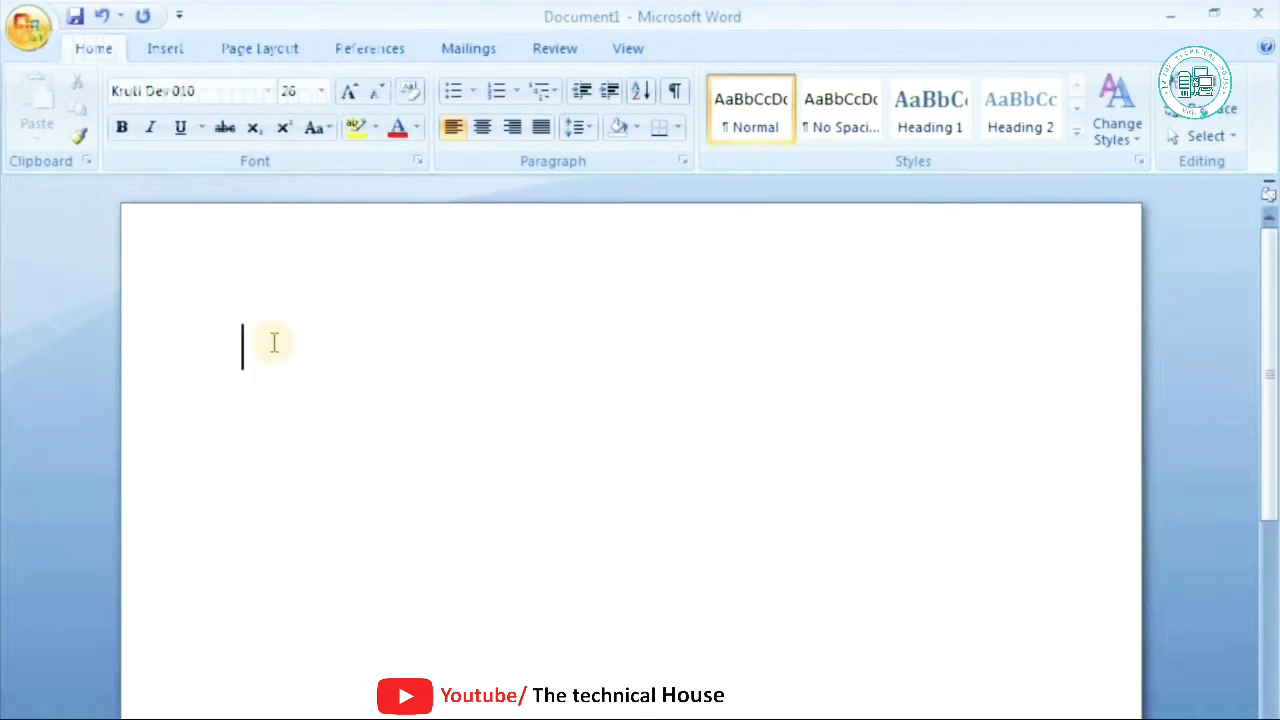
pyautogui.write('u')
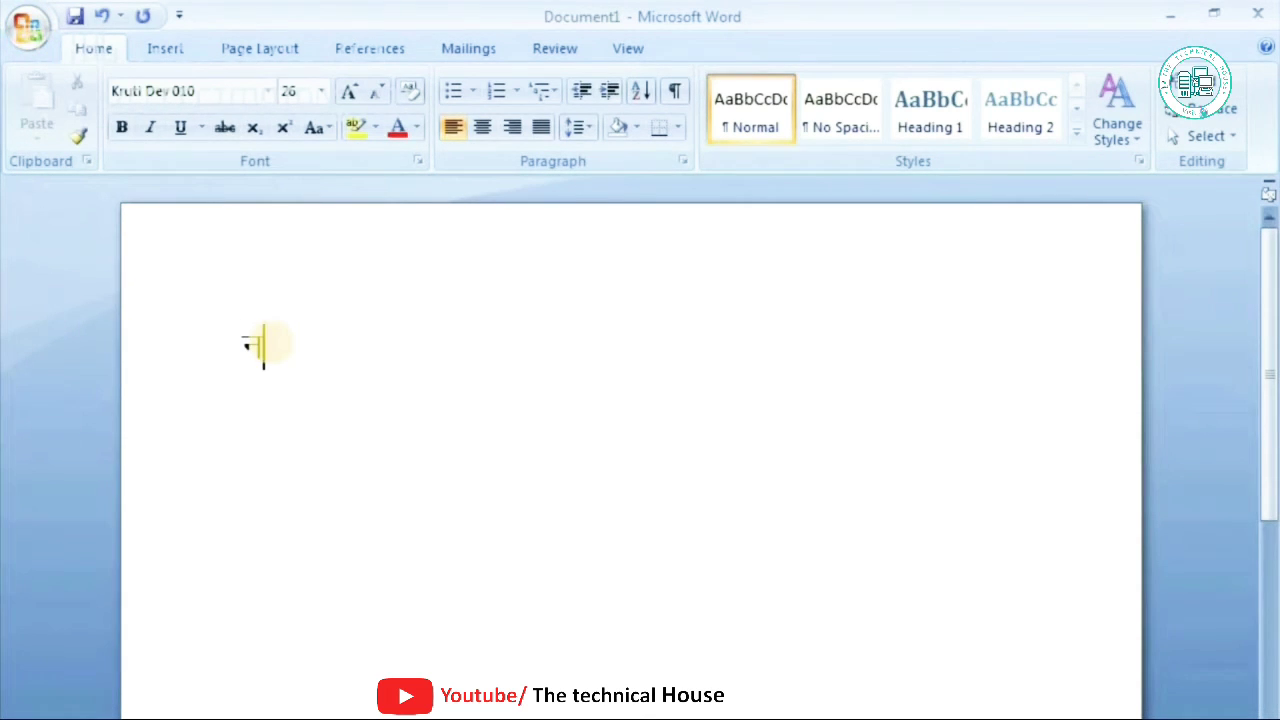
pyautogui.write('e')
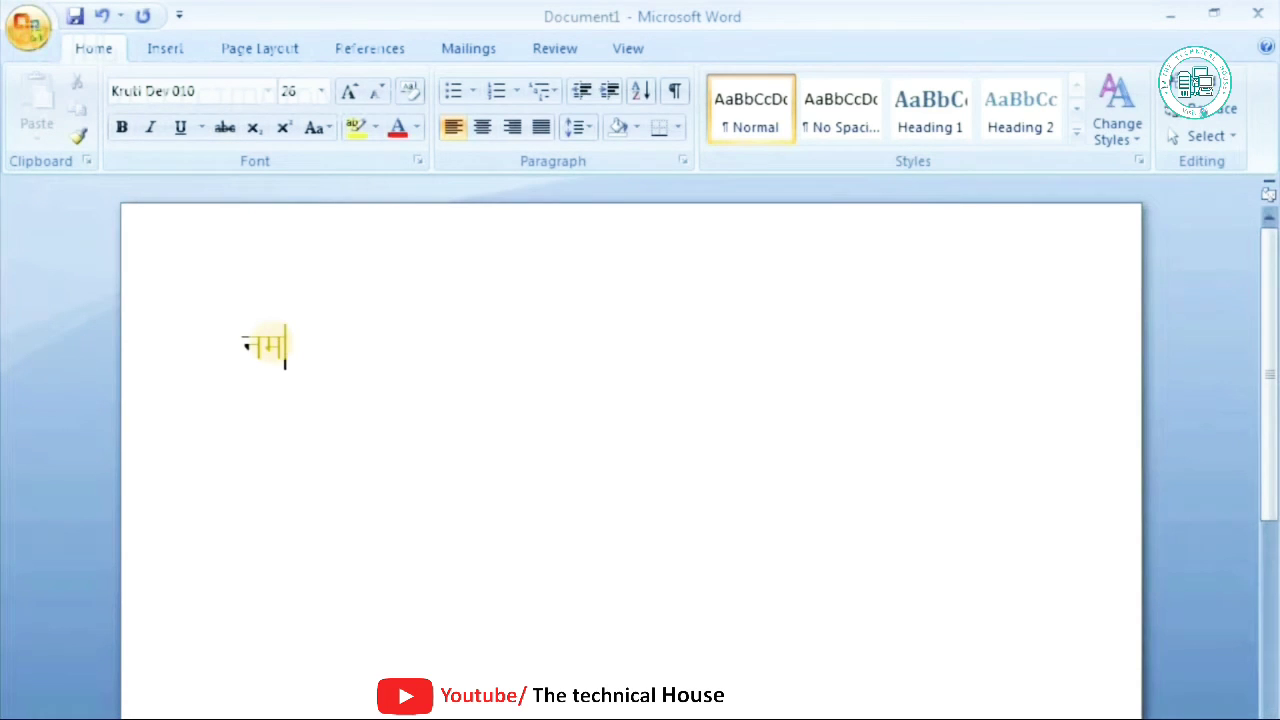
pyautogui.write('Ldkj ')
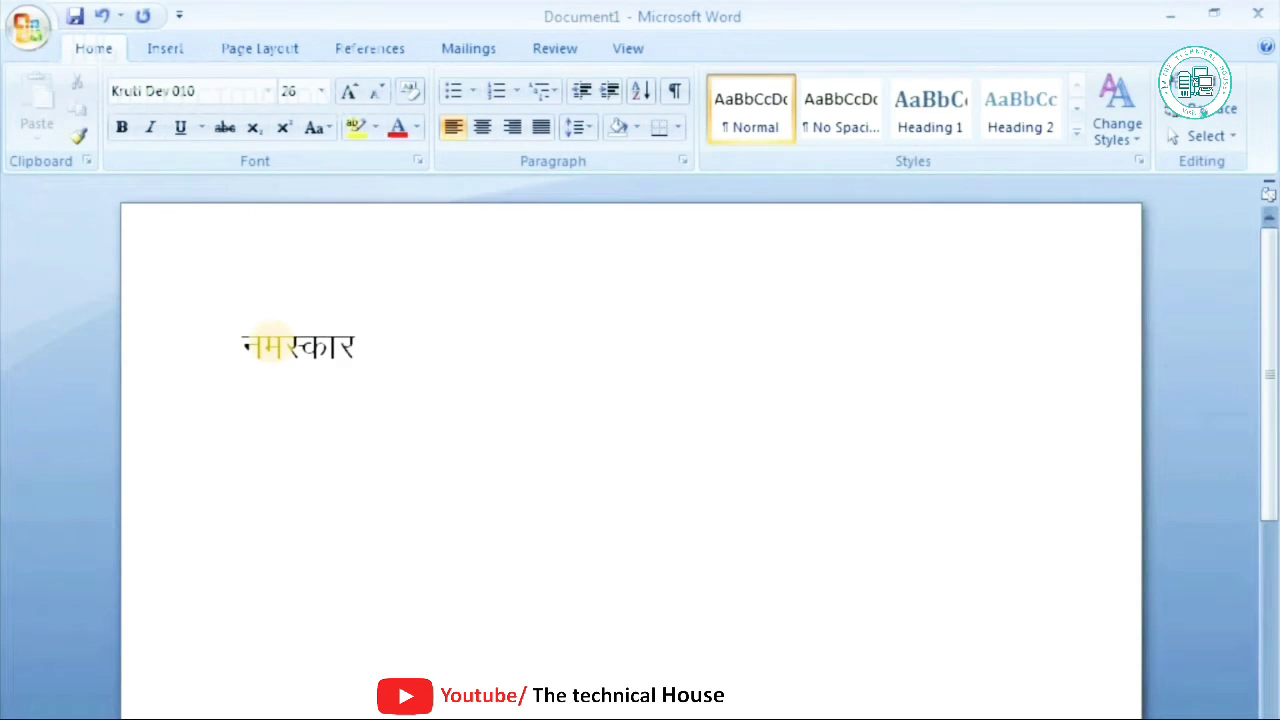
pyautogui.write('nks')
pyautogui.write('L')
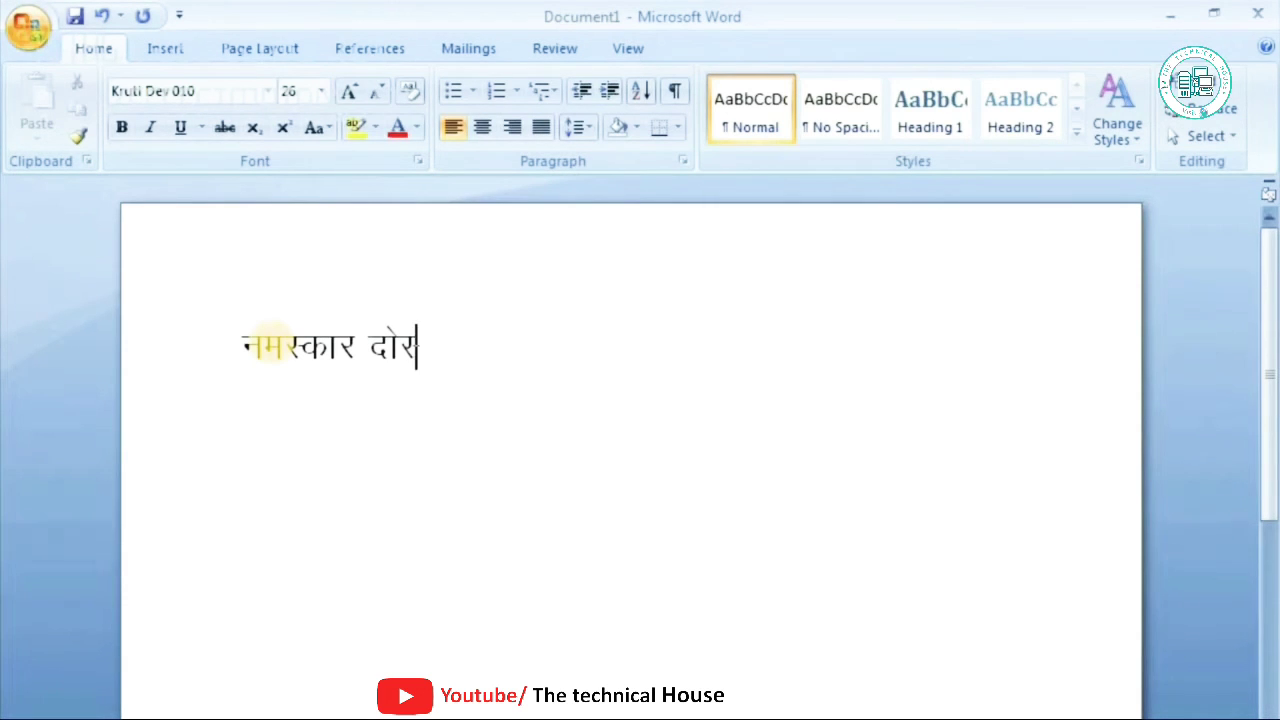
pyautogui.write('e')
pyautogui.press('BackSpace')
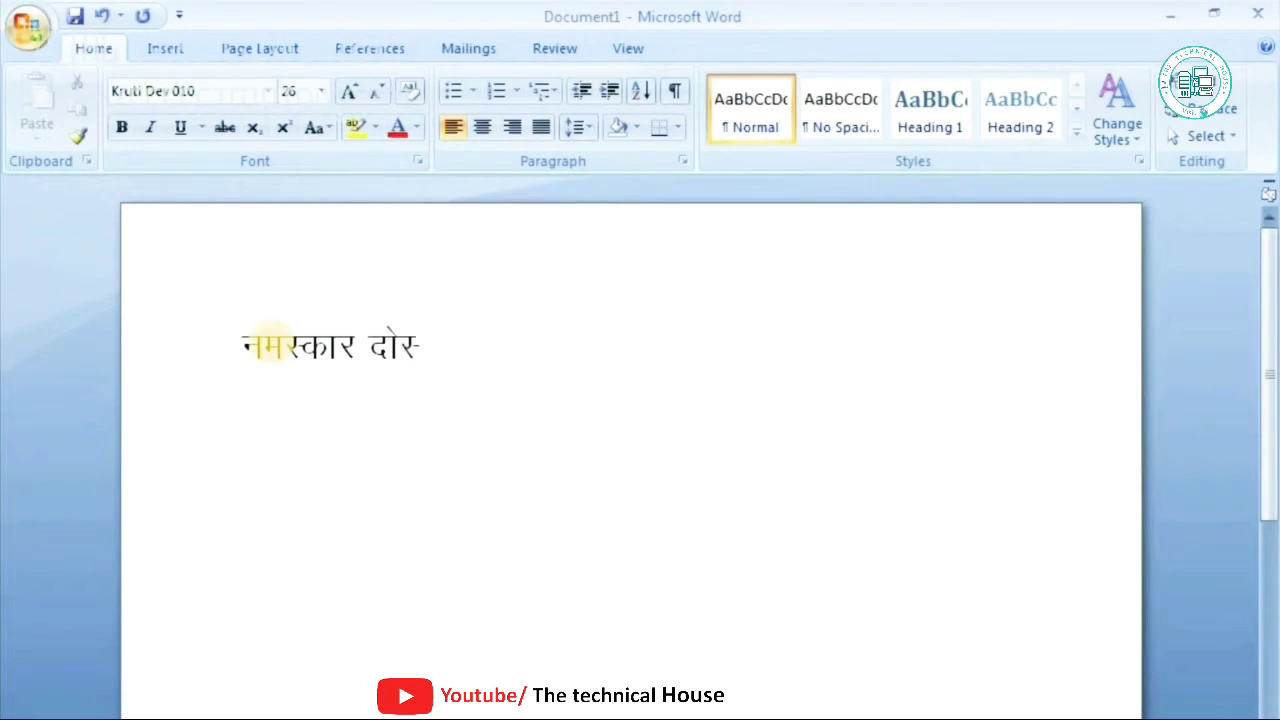
pyautogui.write('r')
pyautogui.write('vk')
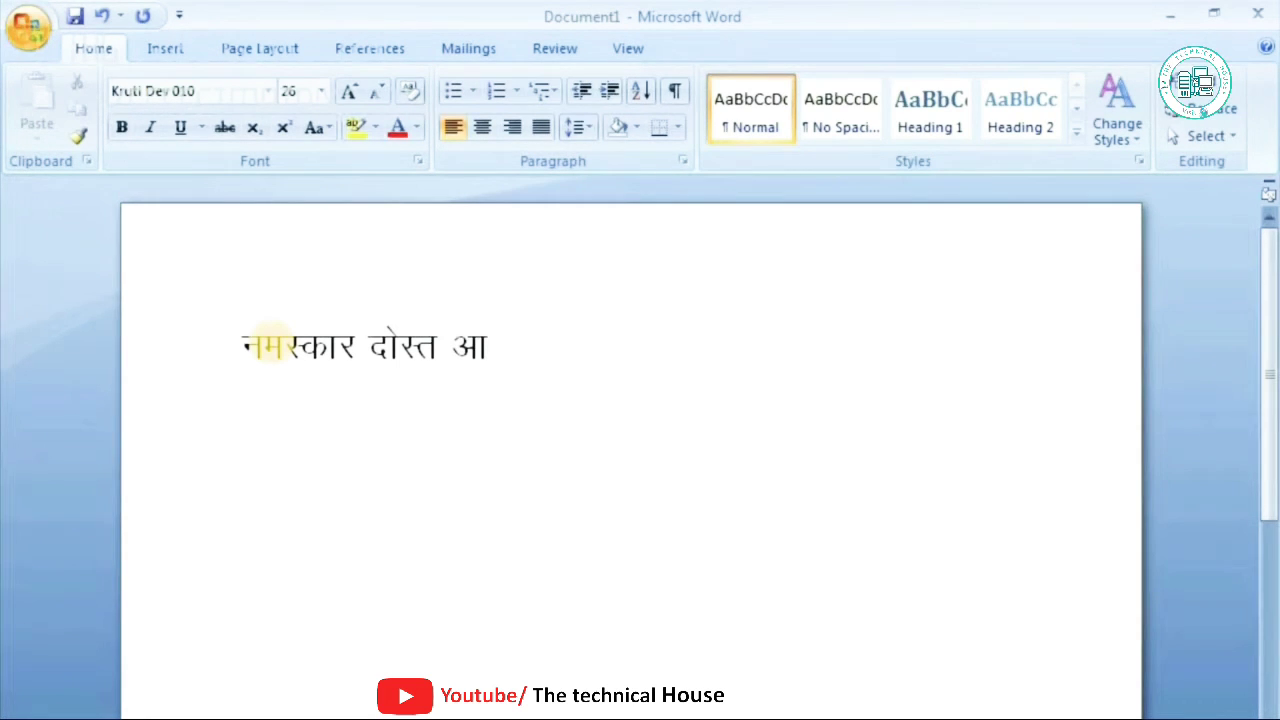
pyautogui.write('idk')
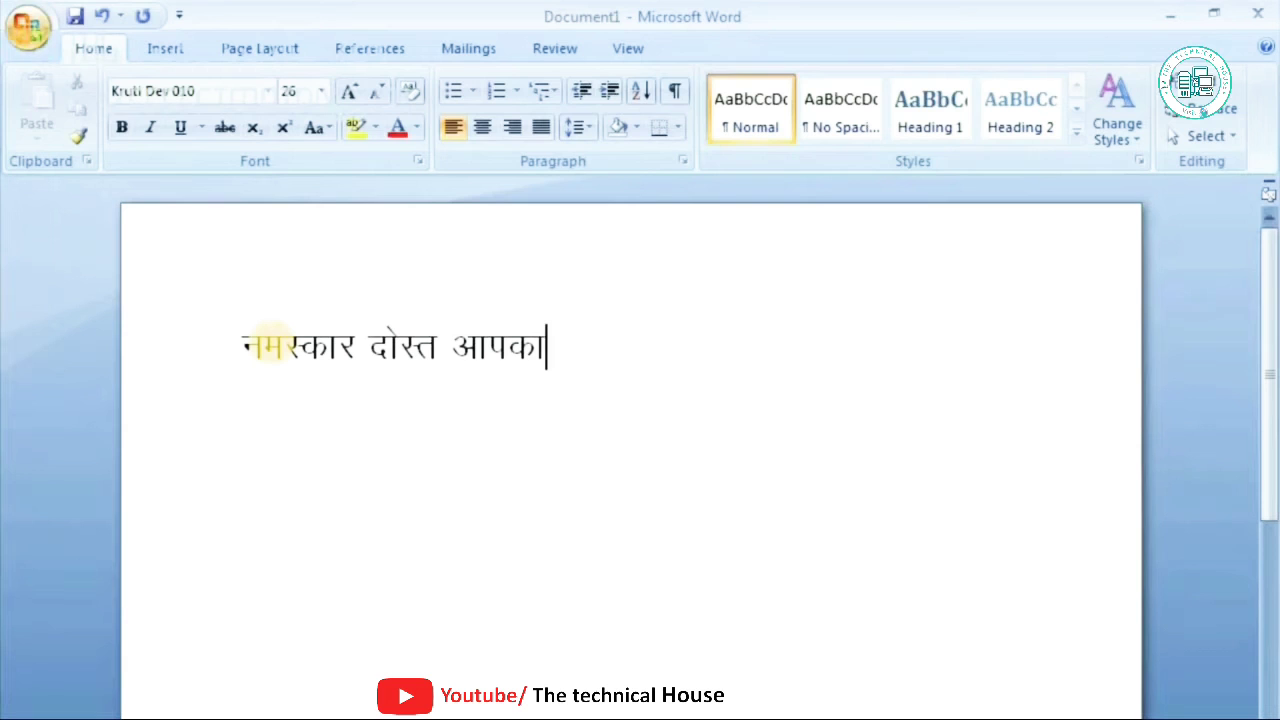
pyautogui.write(' Lo')
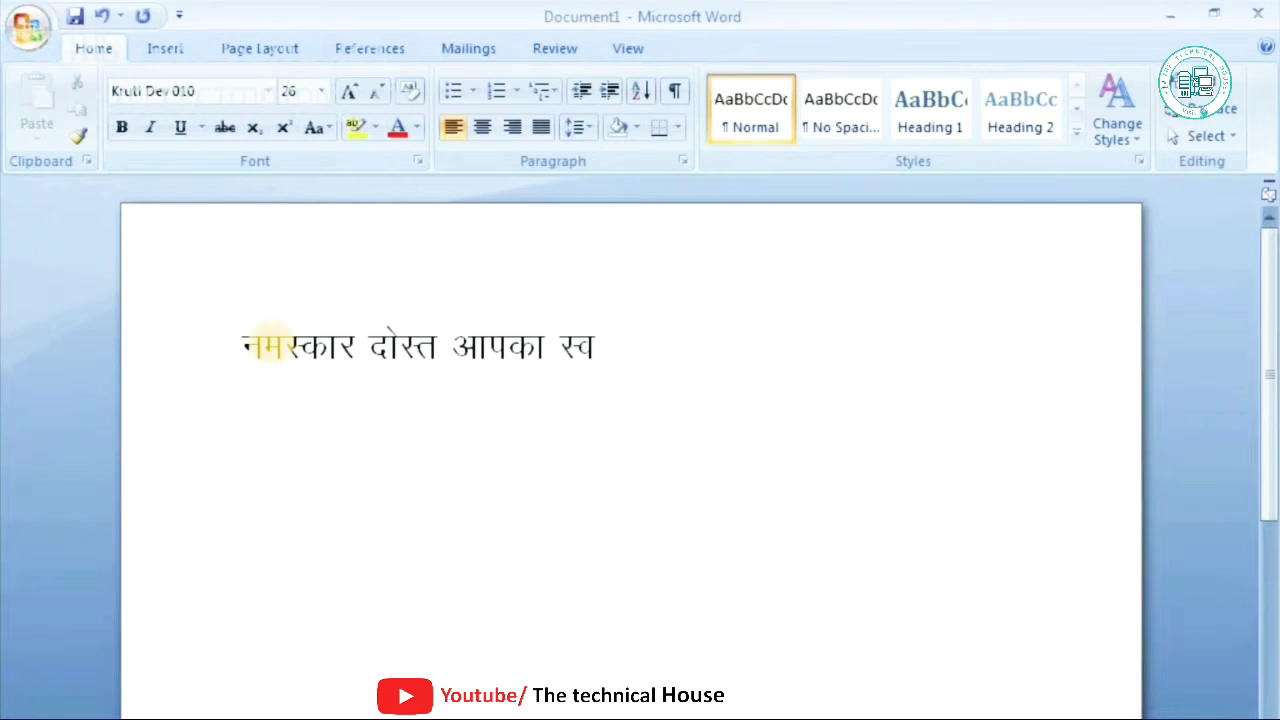
pyautogui.write('kxr ')
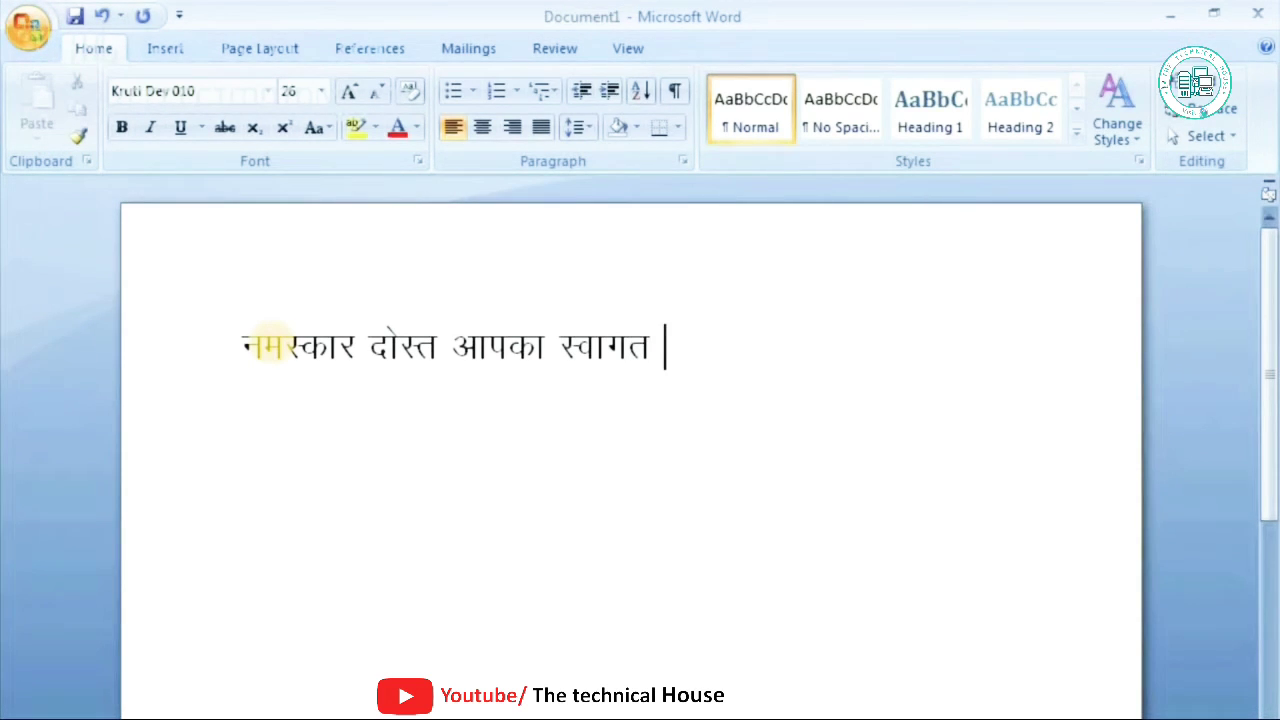
pyautogui.write('gSA')
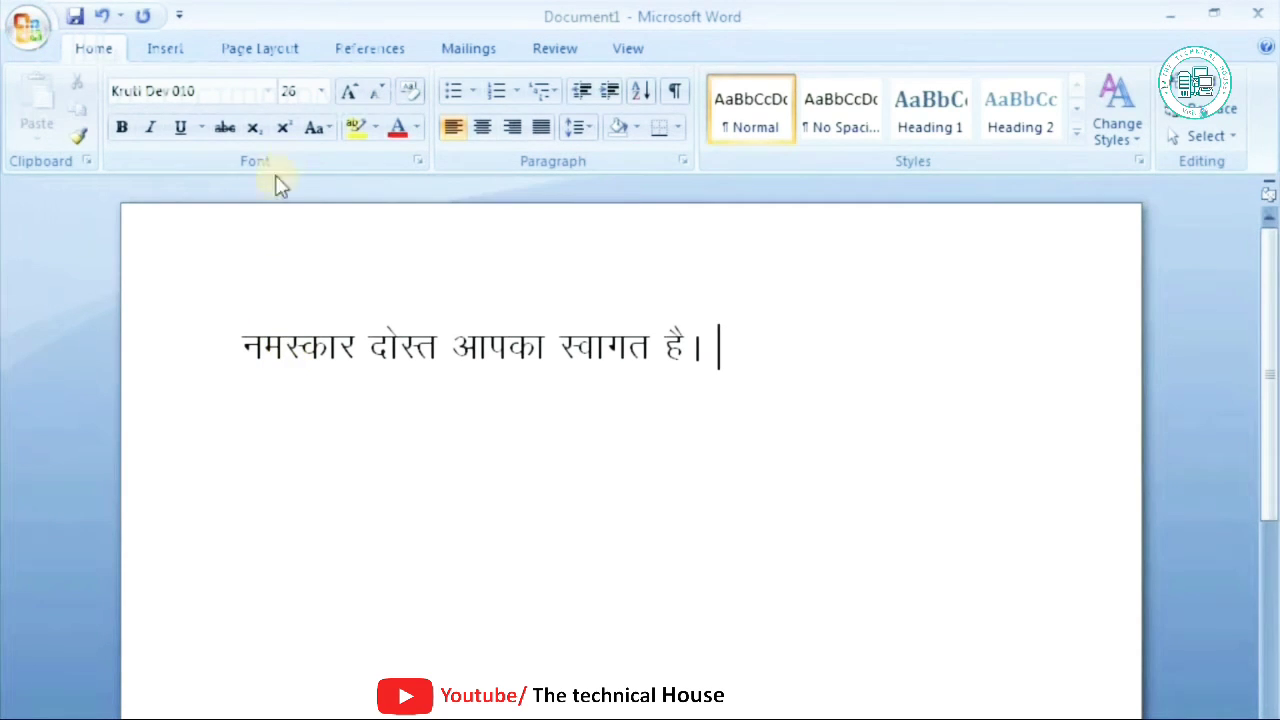
pyautogui.click(268, 92)
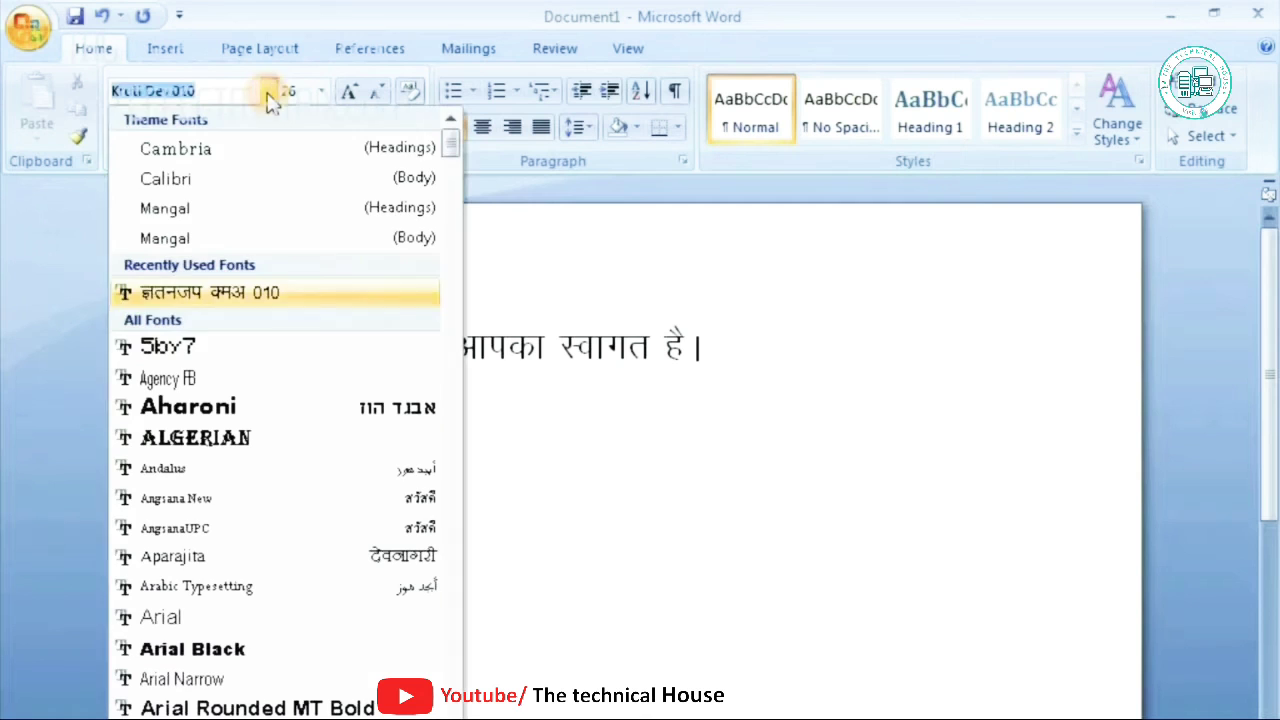
pyautogui.click(212, 180)
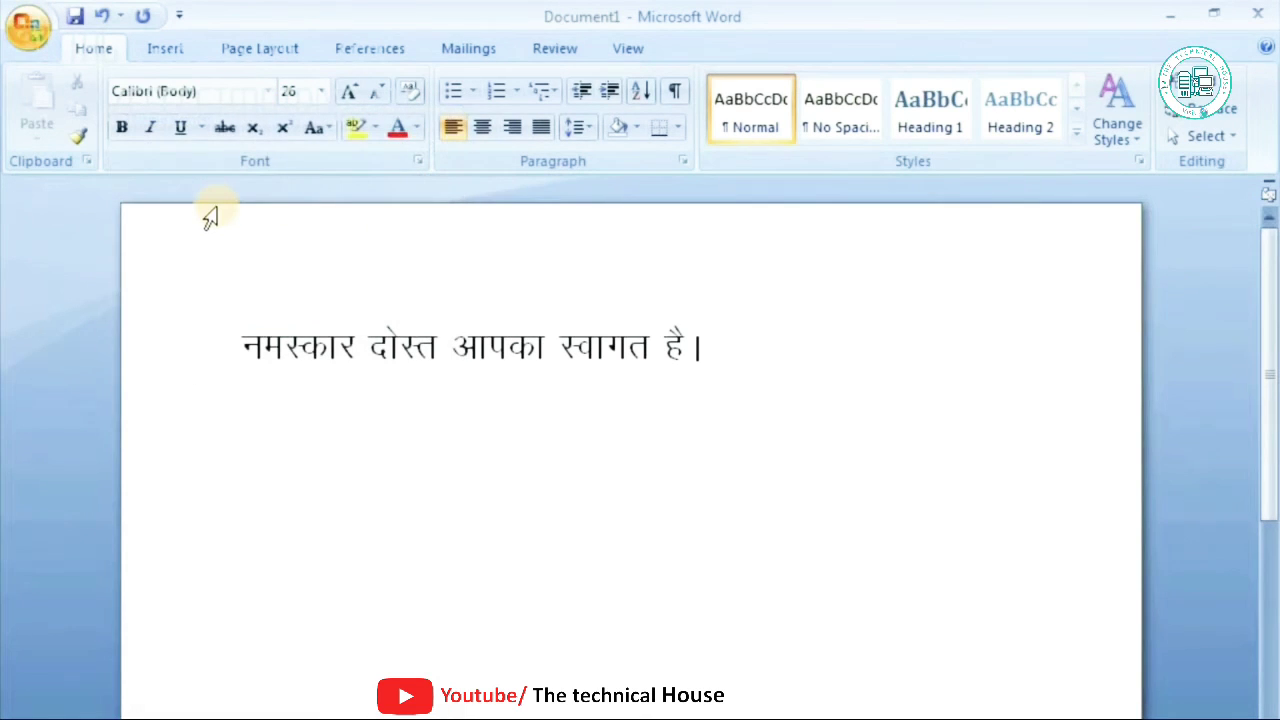
pyautogui.write(' www')
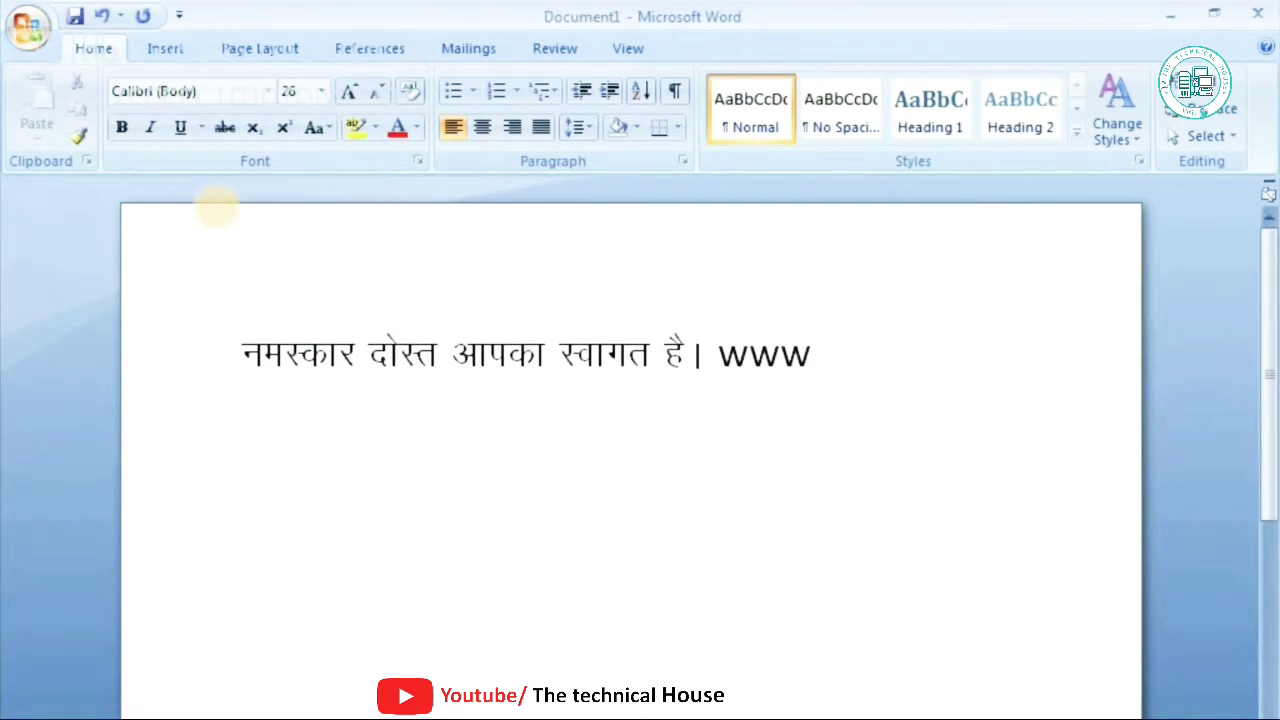
pyautogui.write('.t')
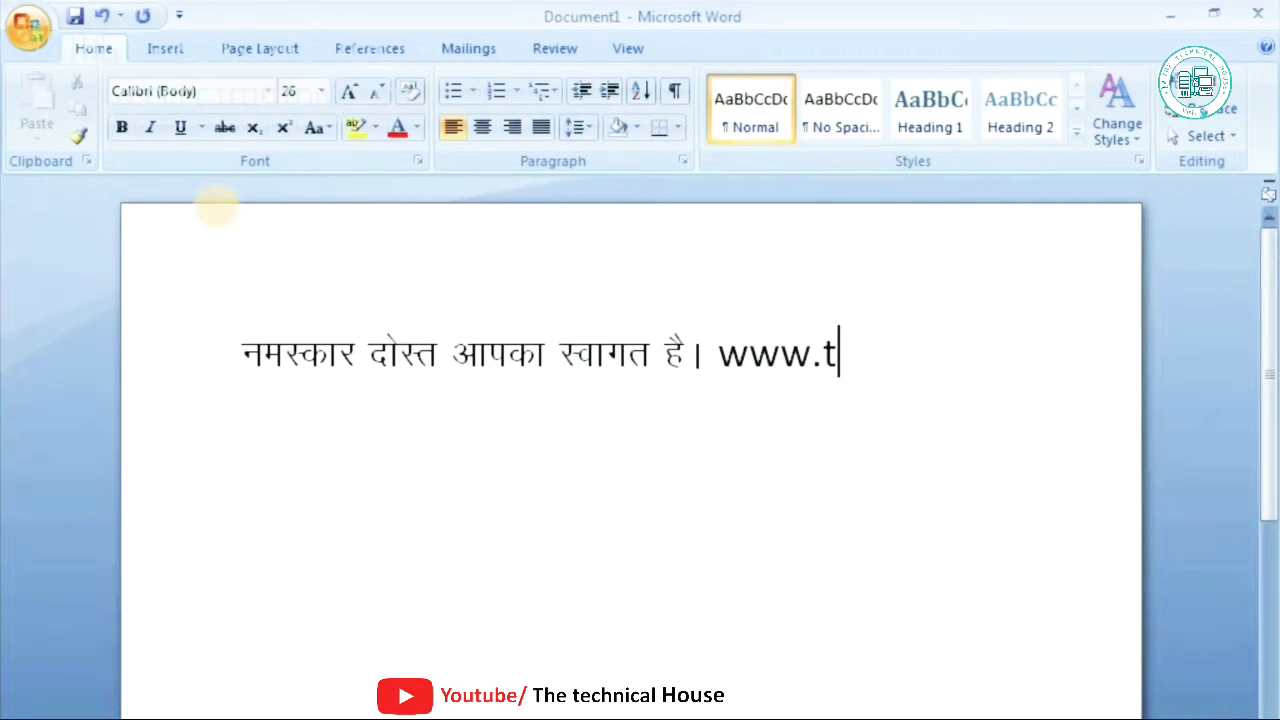
pyautogui.write('het')
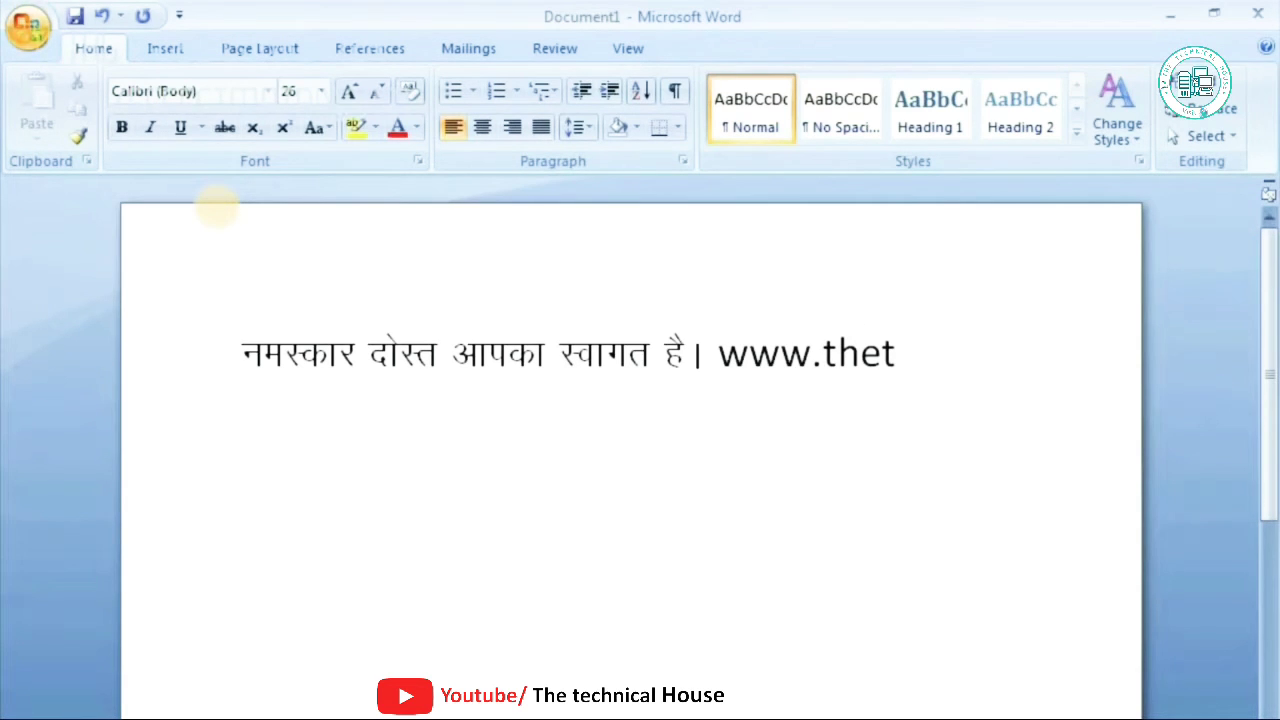
pyautogui.write('echni')
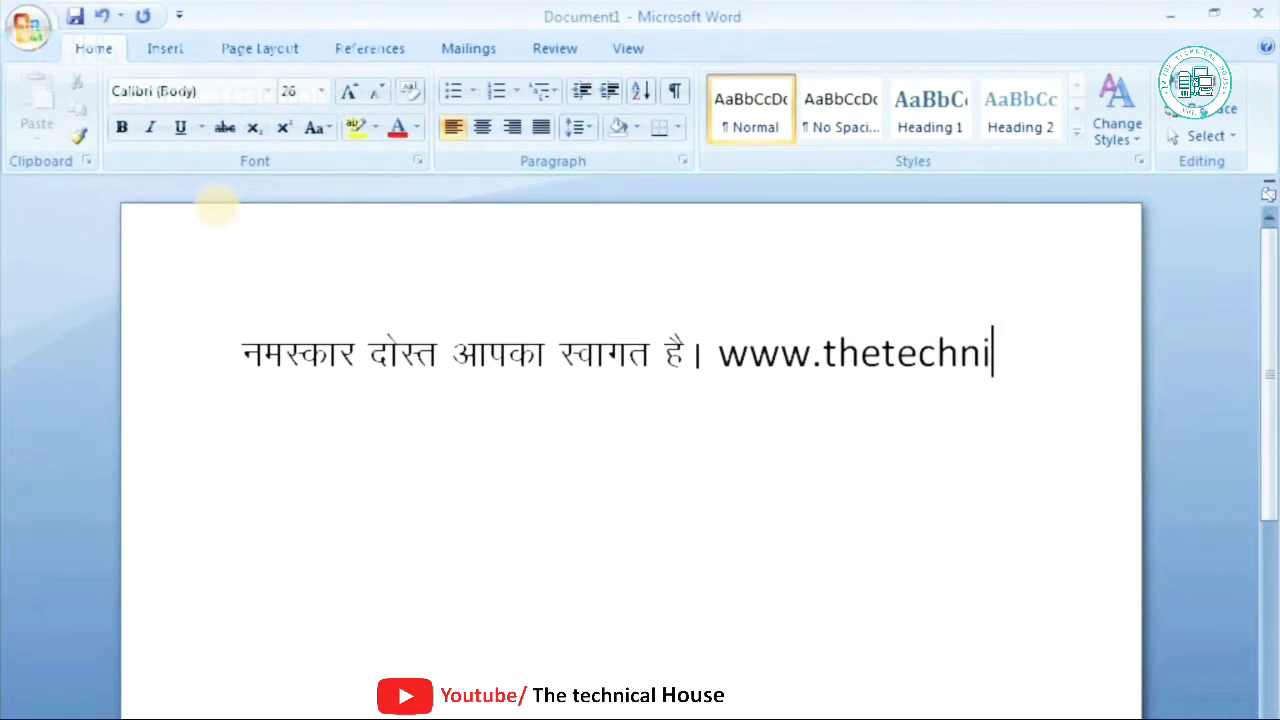
pyautogui.write('cal')
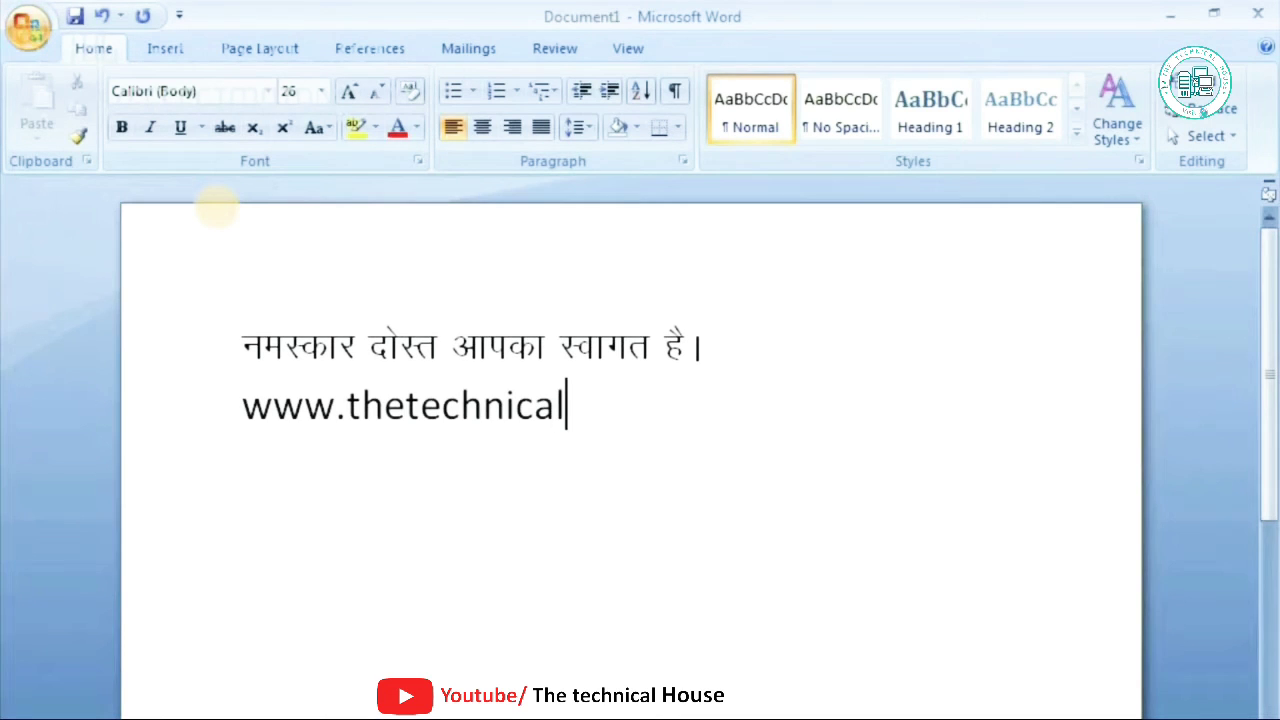
pyautogui.write('house.')
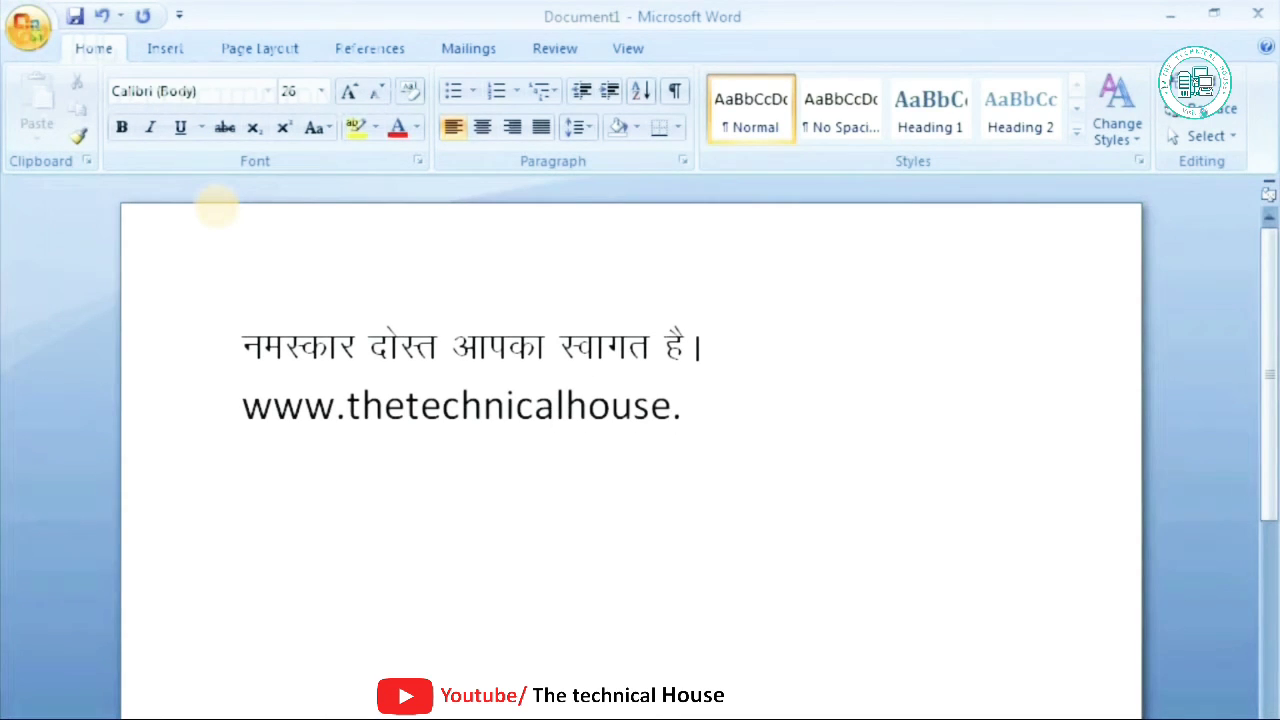
pyautogui.write('com')
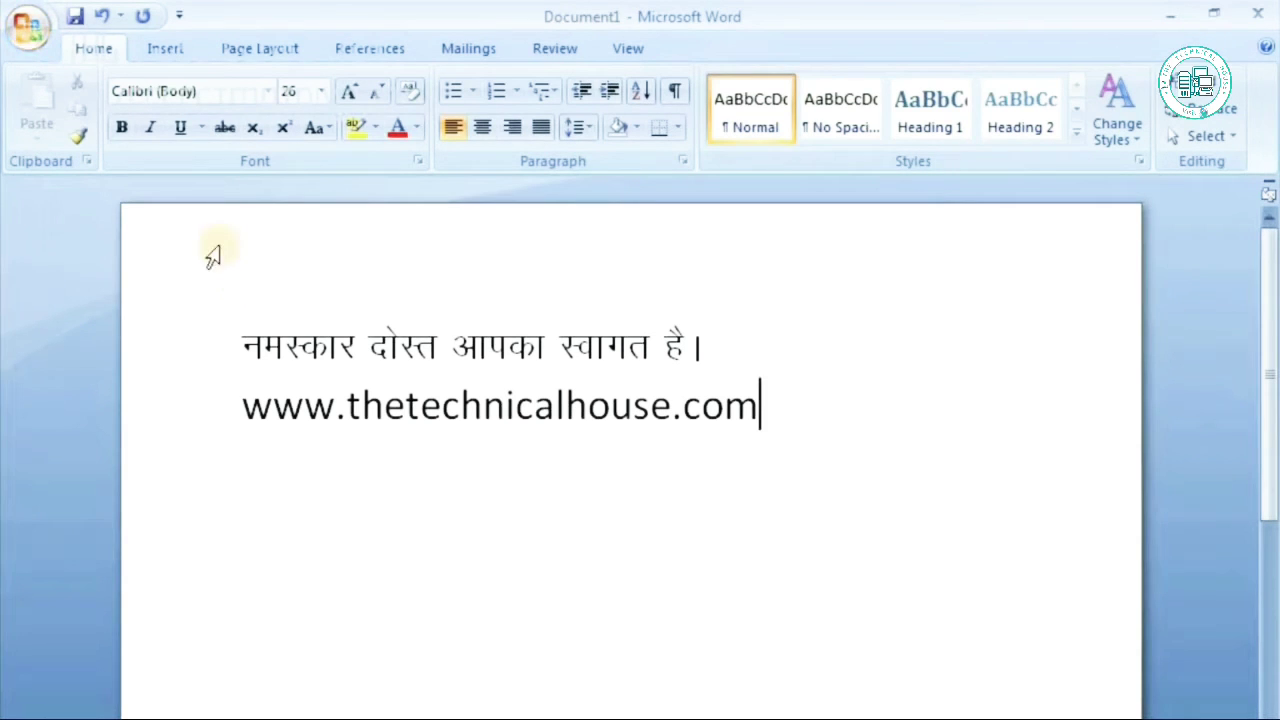
# - Enable 'Show Developer tab in the Ribbon' in Word Options > Popular
pyautogui.click(30, 36)
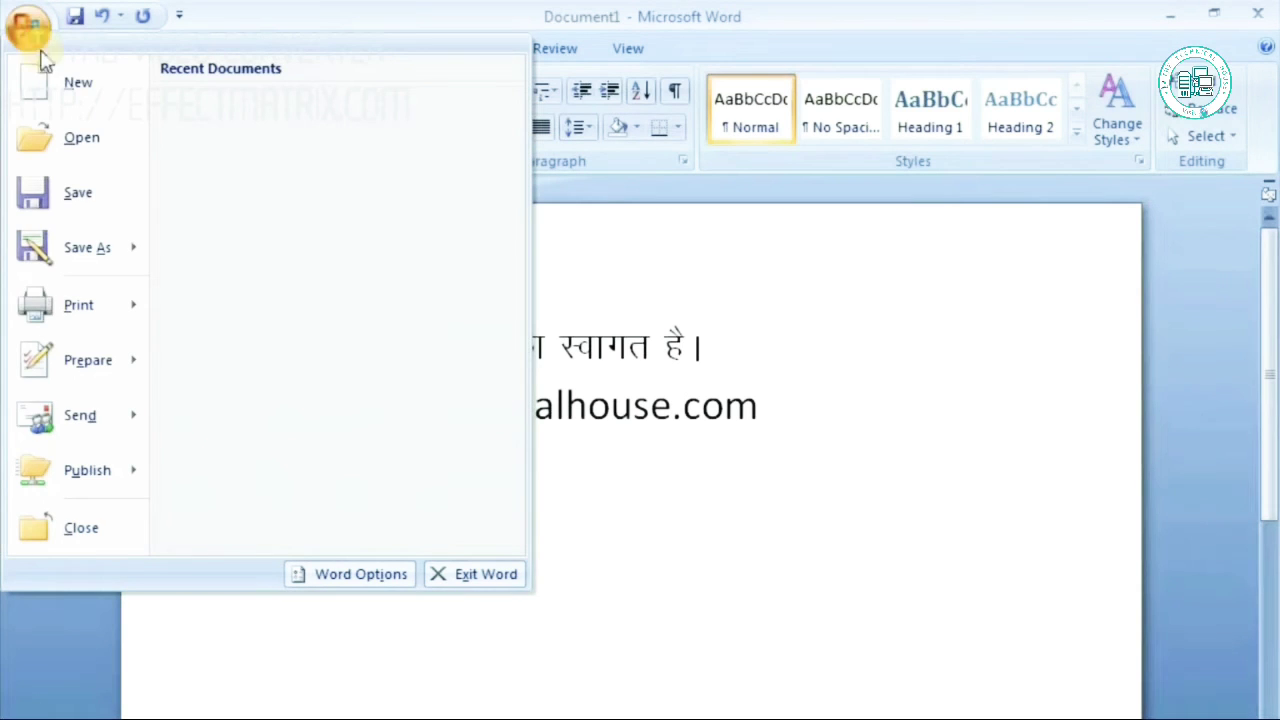
pyautogui.click(350, 588)
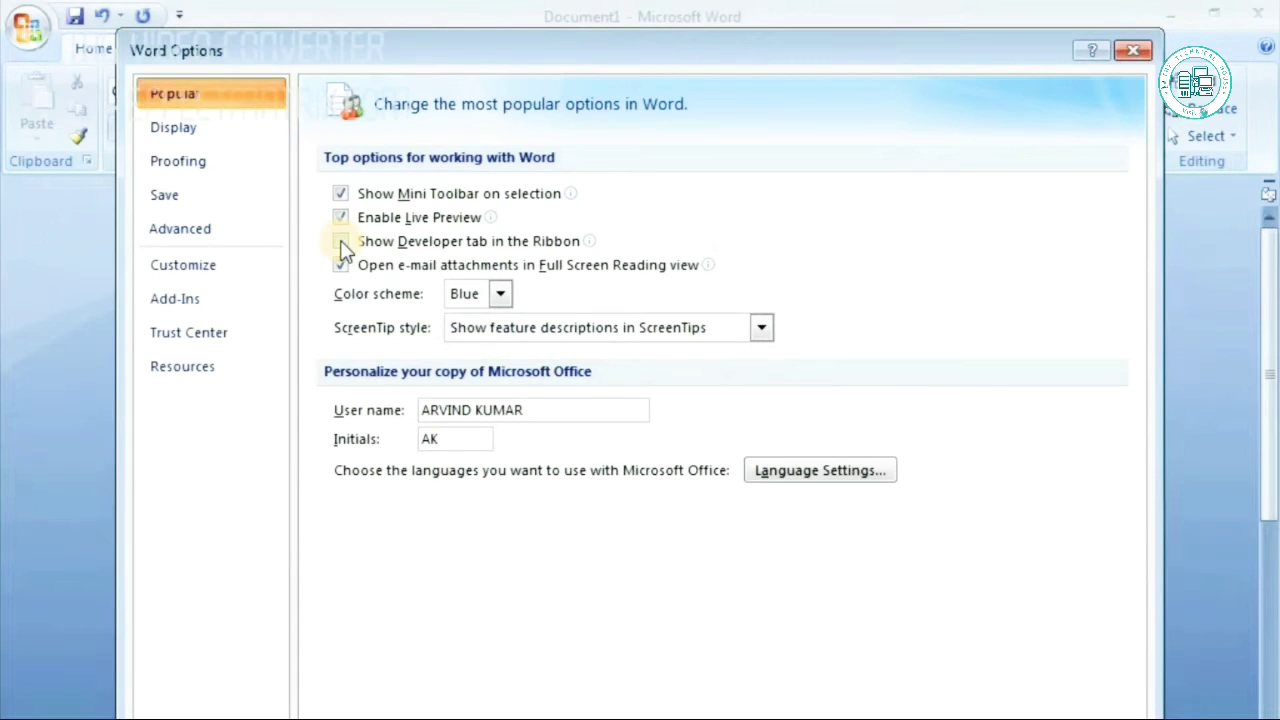
pyautogui.click(341, 242)
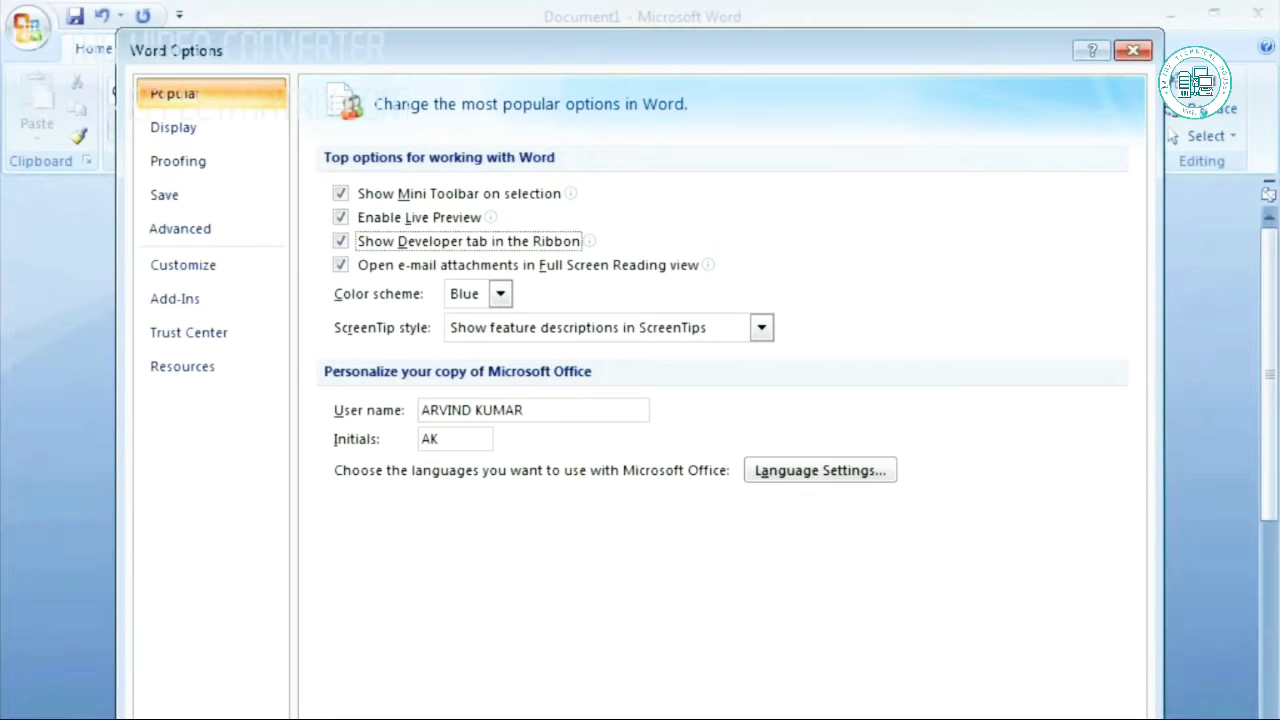
pyautogui.press('Return')
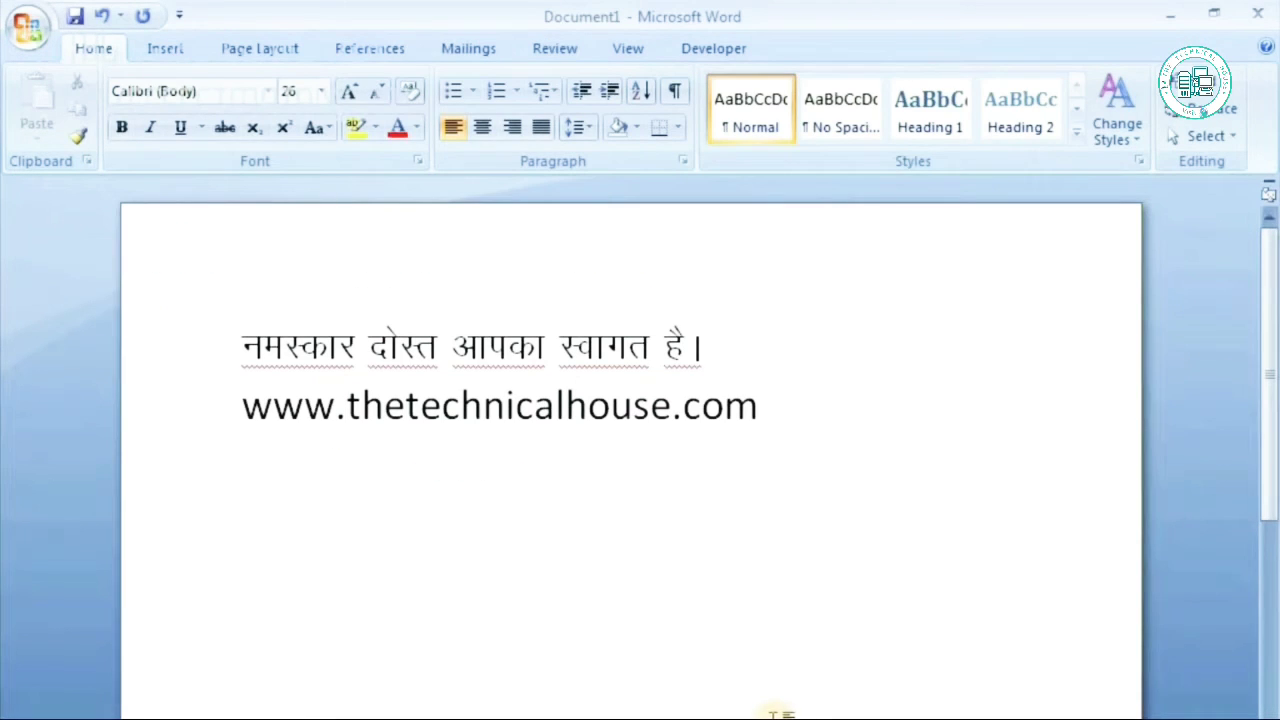
# - Start recording Macro2 with the keyboard shortcut Ctrl+Num 1, B assigned
pyautogui.click(714, 50)
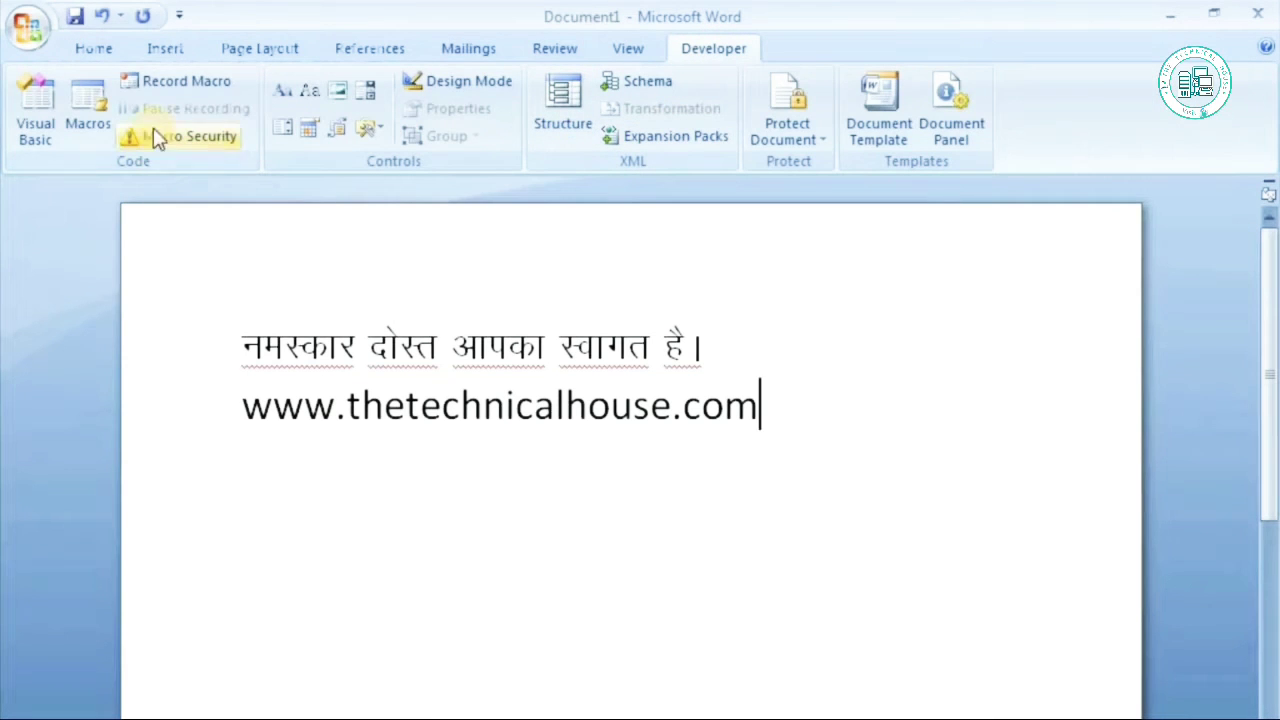
pyautogui.click(155, 95)
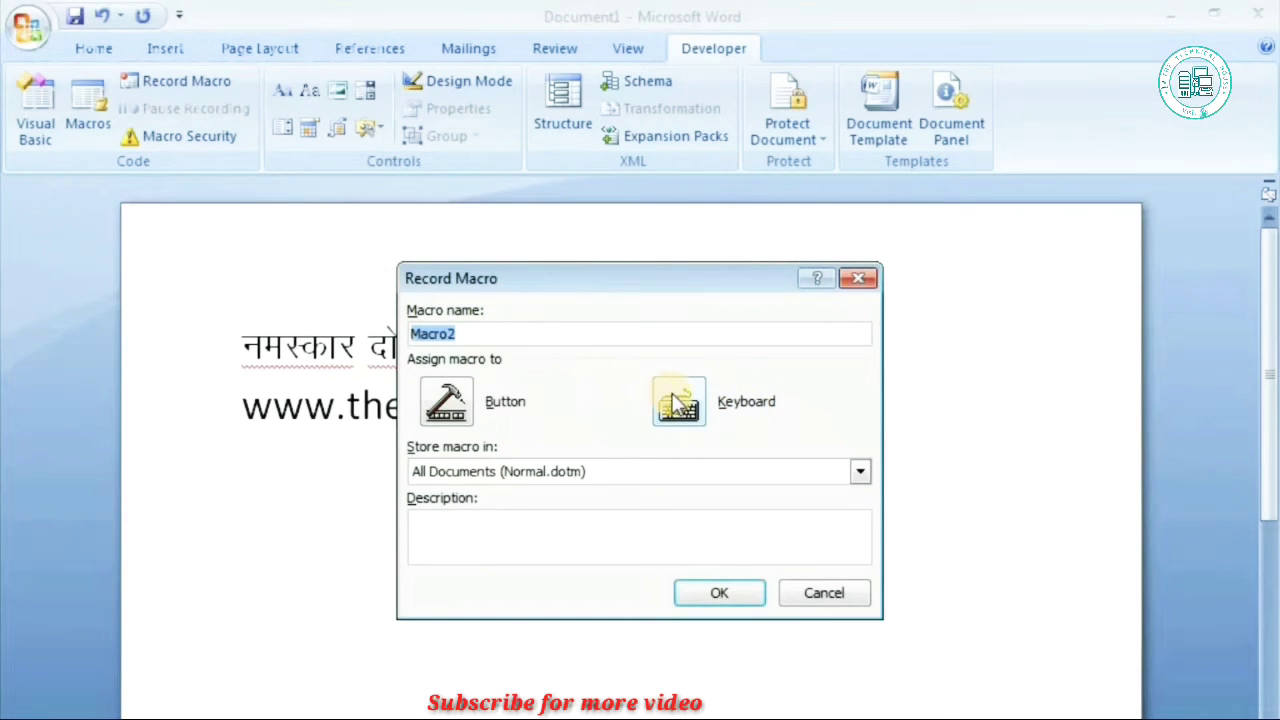
pyautogui.click(675, 402)
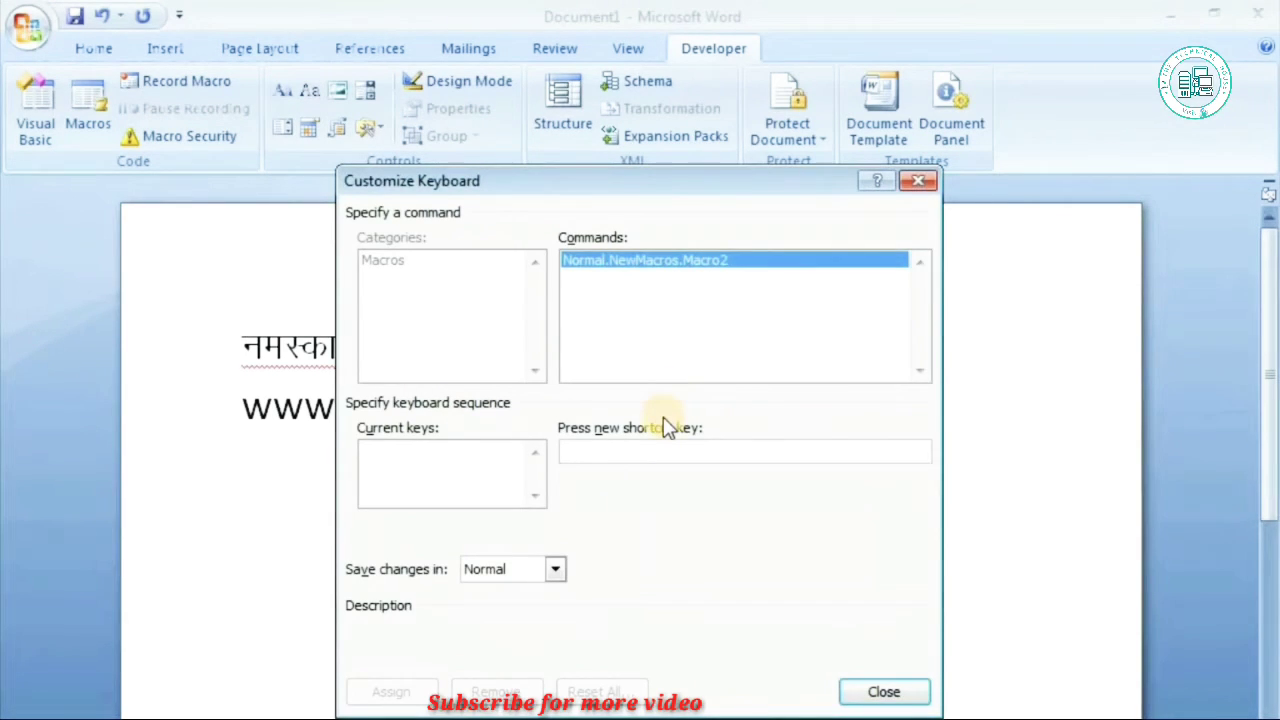
pyautogui.press('ctrl+KP_1')
pyautogui.press('b')
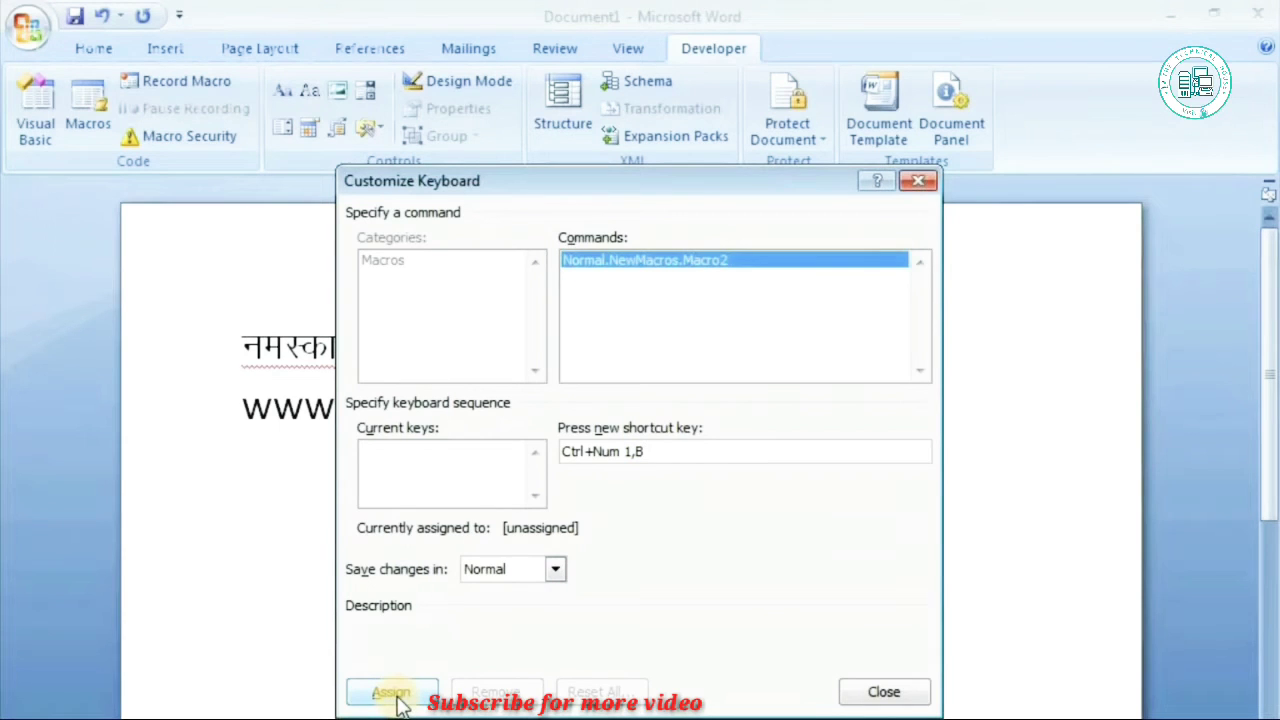
pyautogui.click(392, 692)
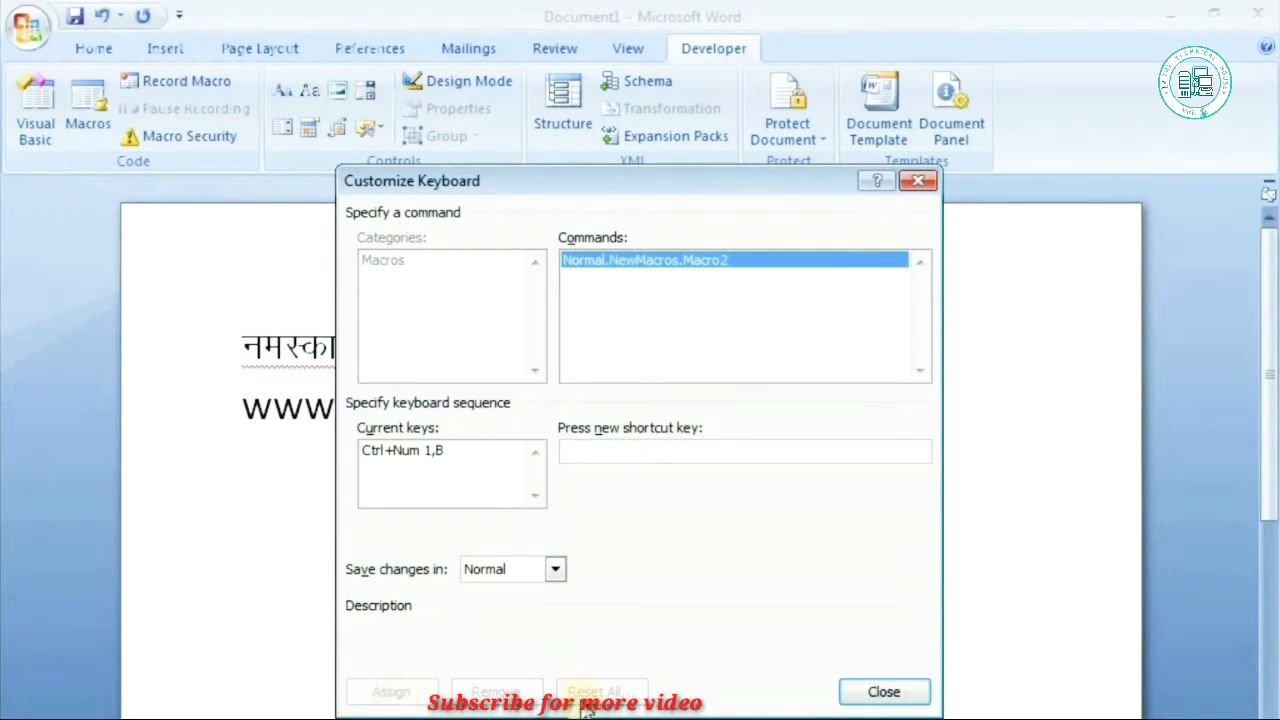
pyautogui.click(871, 695)
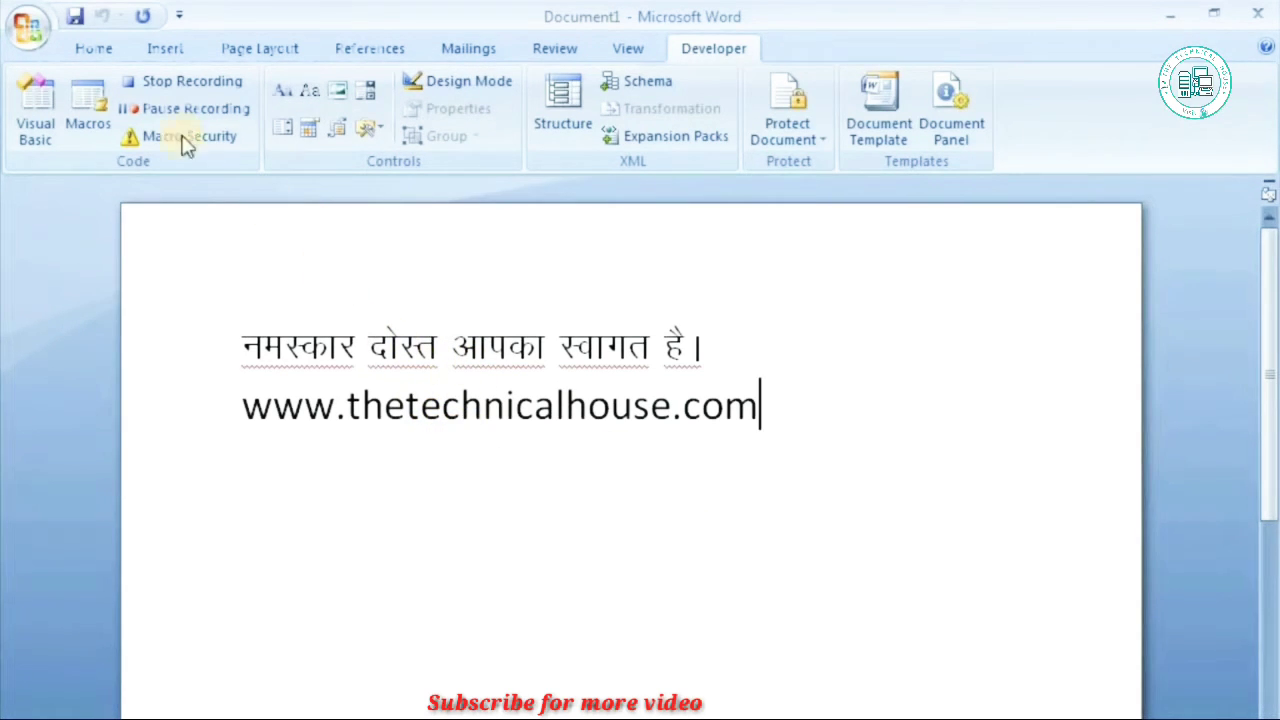
# - Set the Home tab font to Kruti Dev 010 at size 16
pyautogui.click(94, 50)
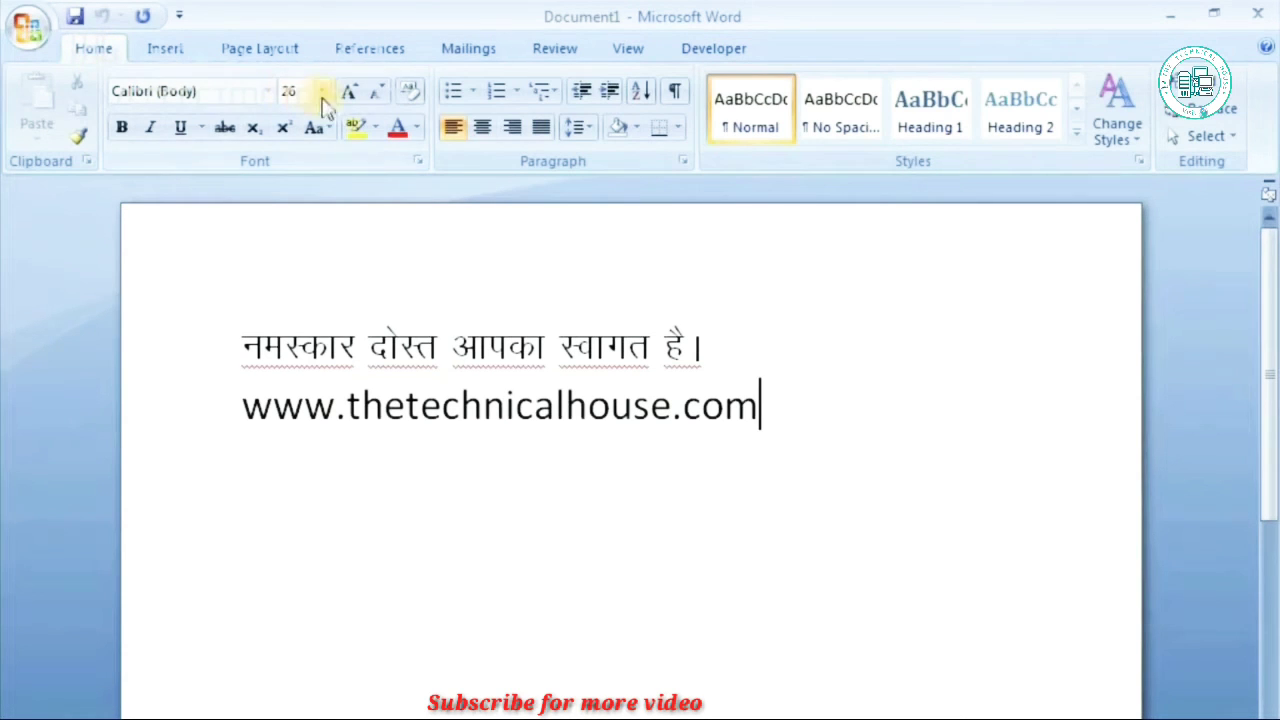
pyautogui.click(266, 92)
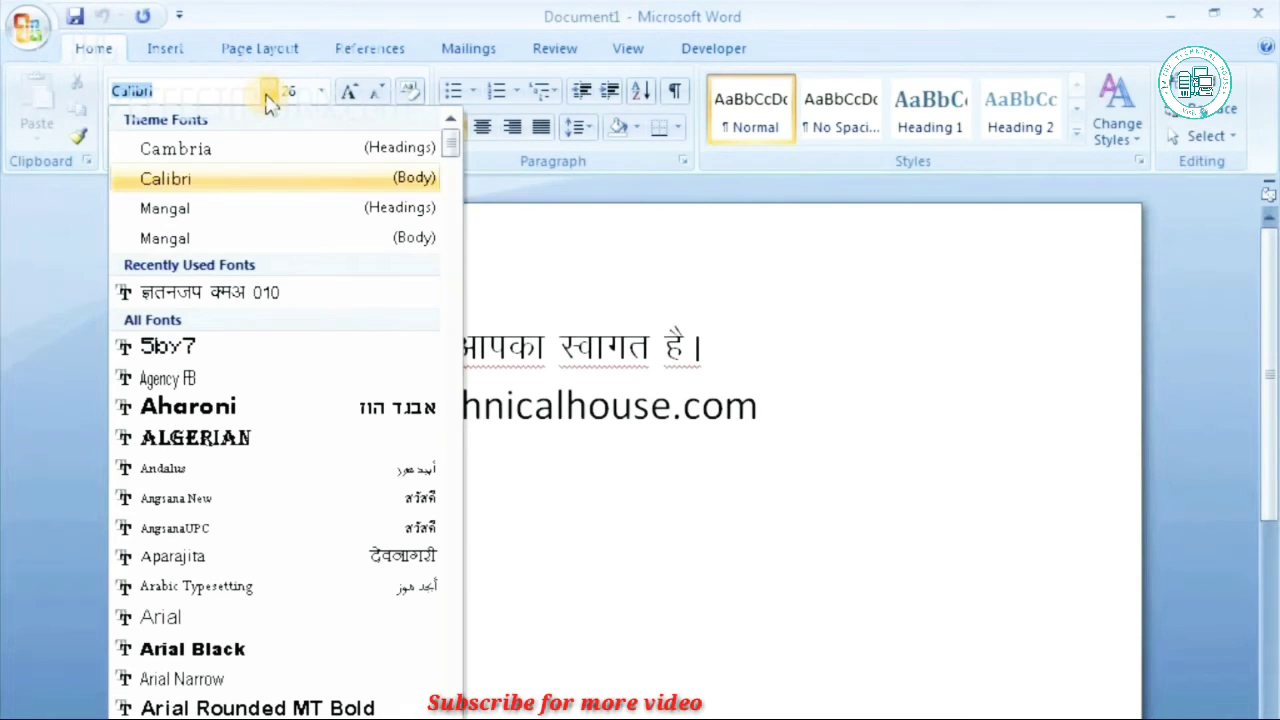
pyautogui.click(228, 291)
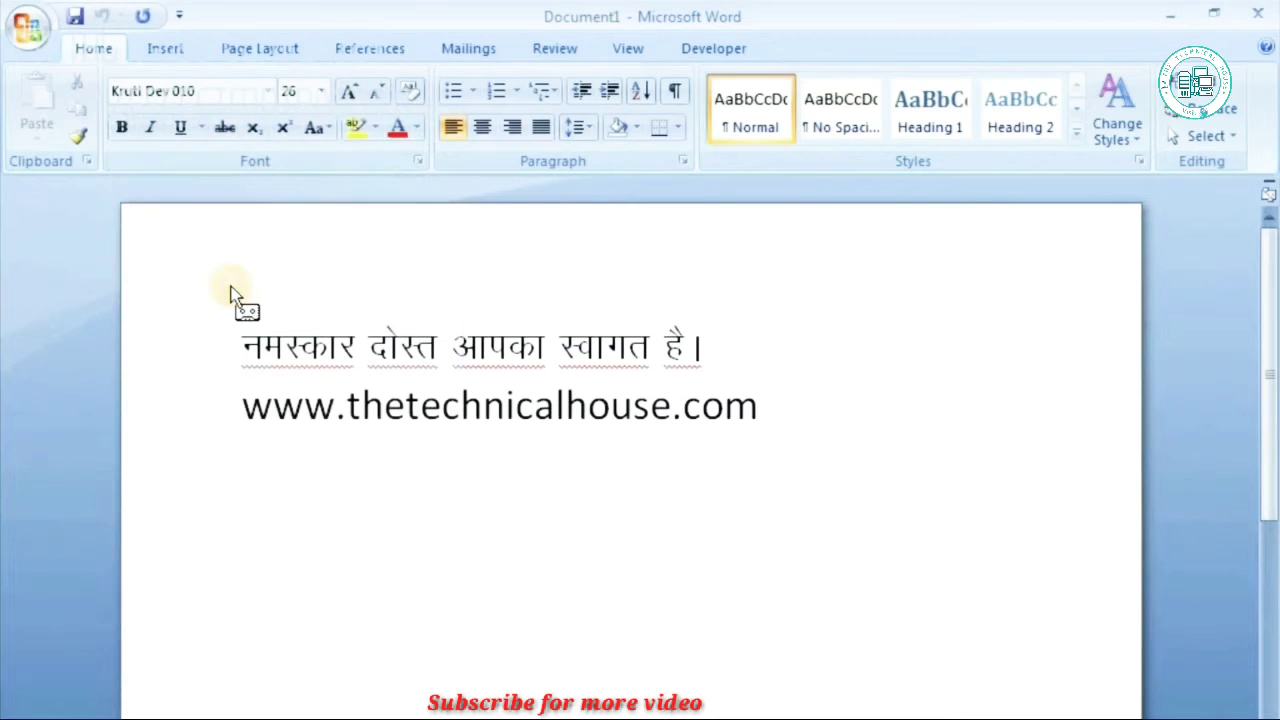
pyautogui.click(322, 92)
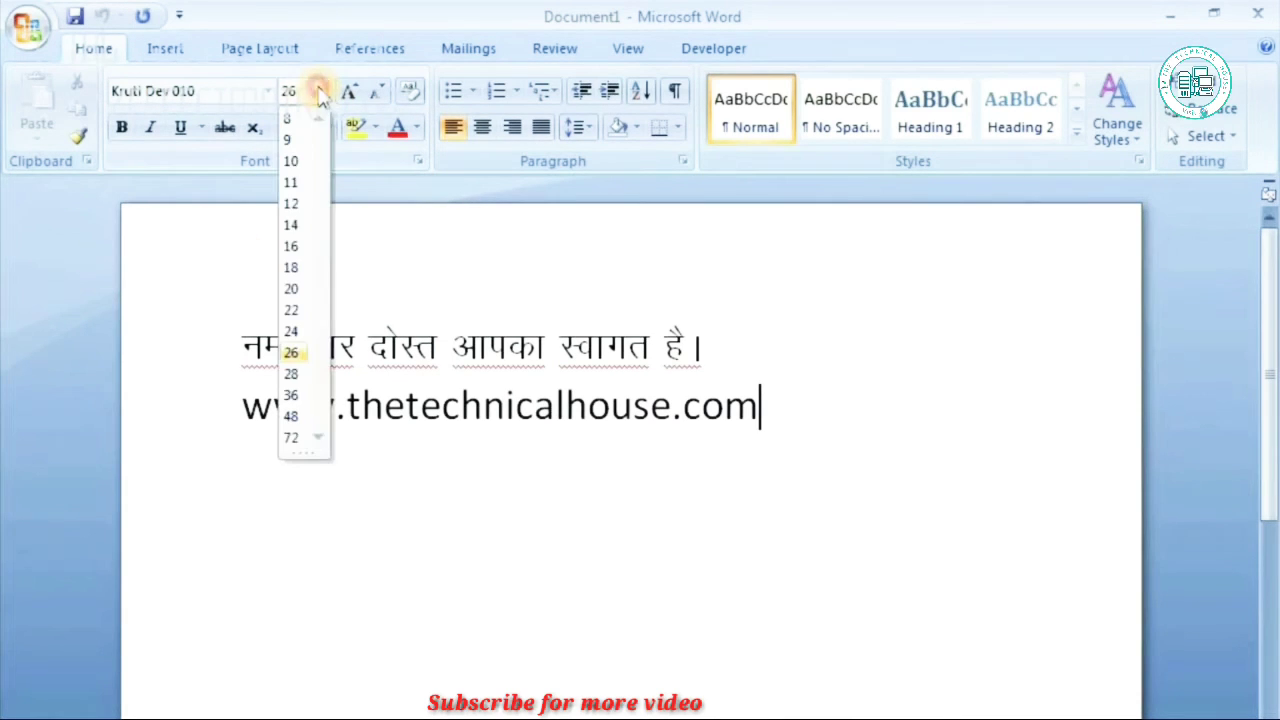
pyautogui.click(298, 250)
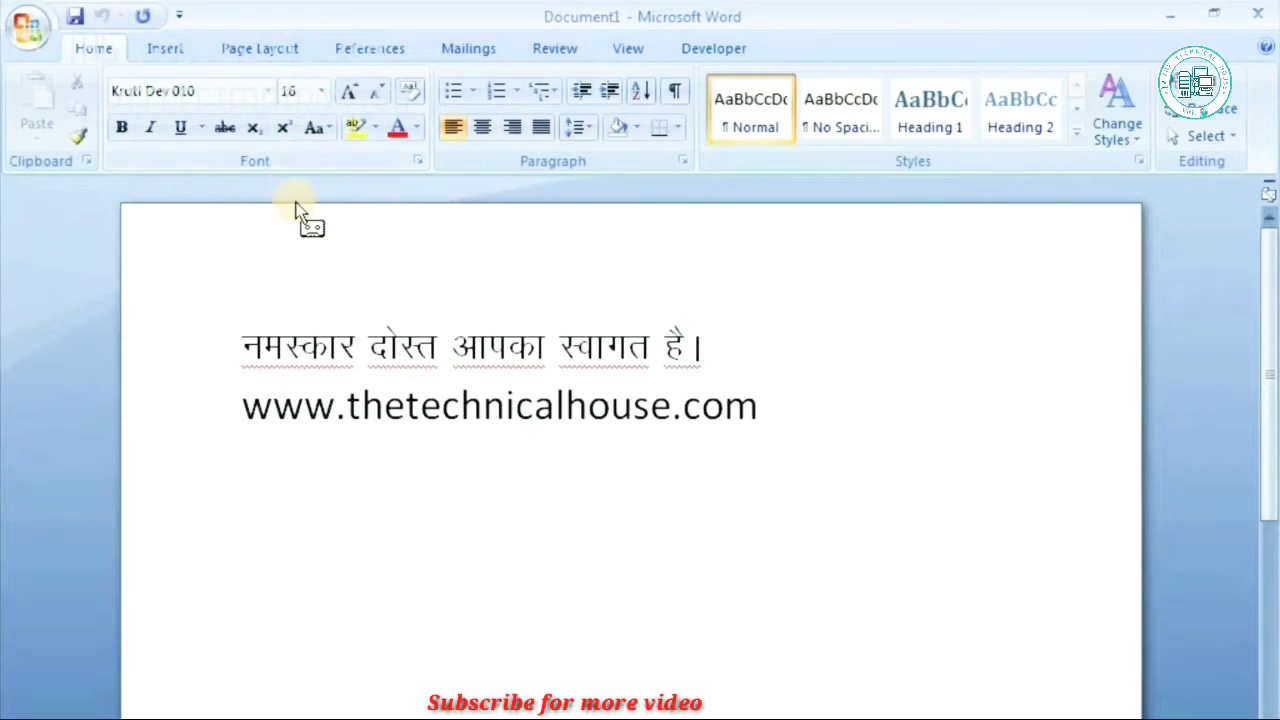
# - Stop the Kruti Dev macro and start recording Macro3 with shortcut Ctrl+Num 2, B
pyautogui.click(708, 52)
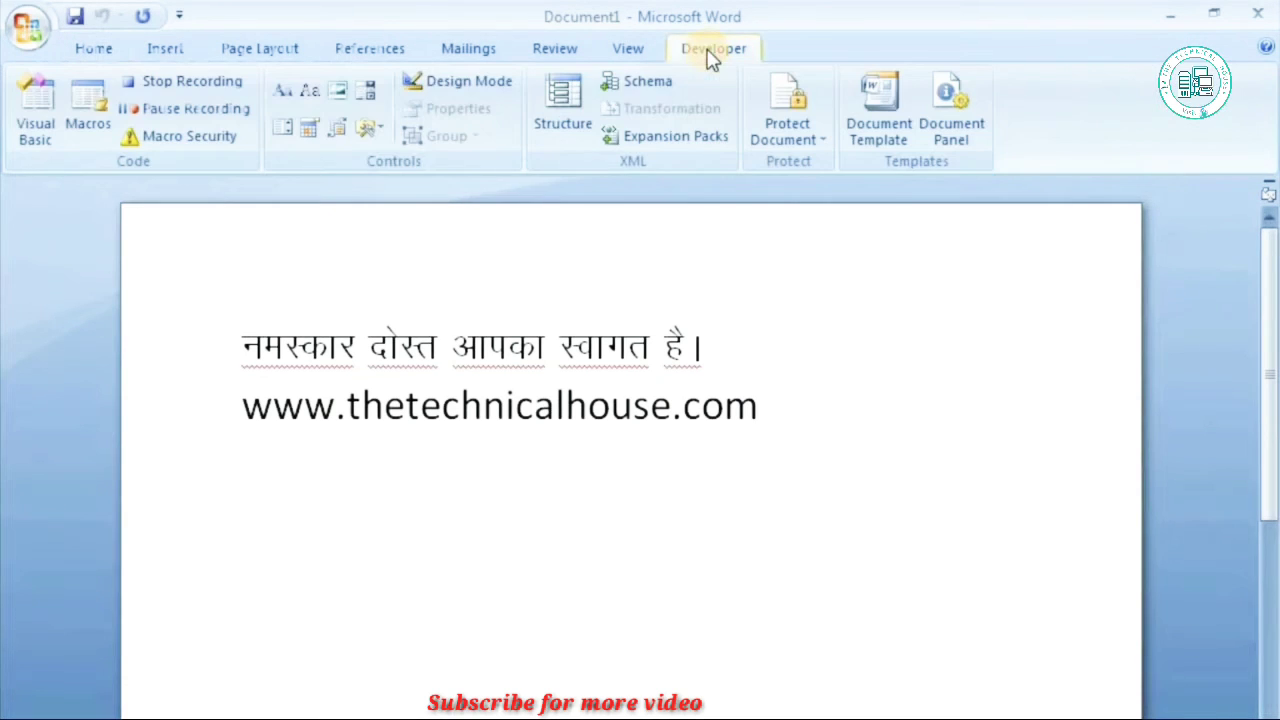
pyautogui.click(201, 84)
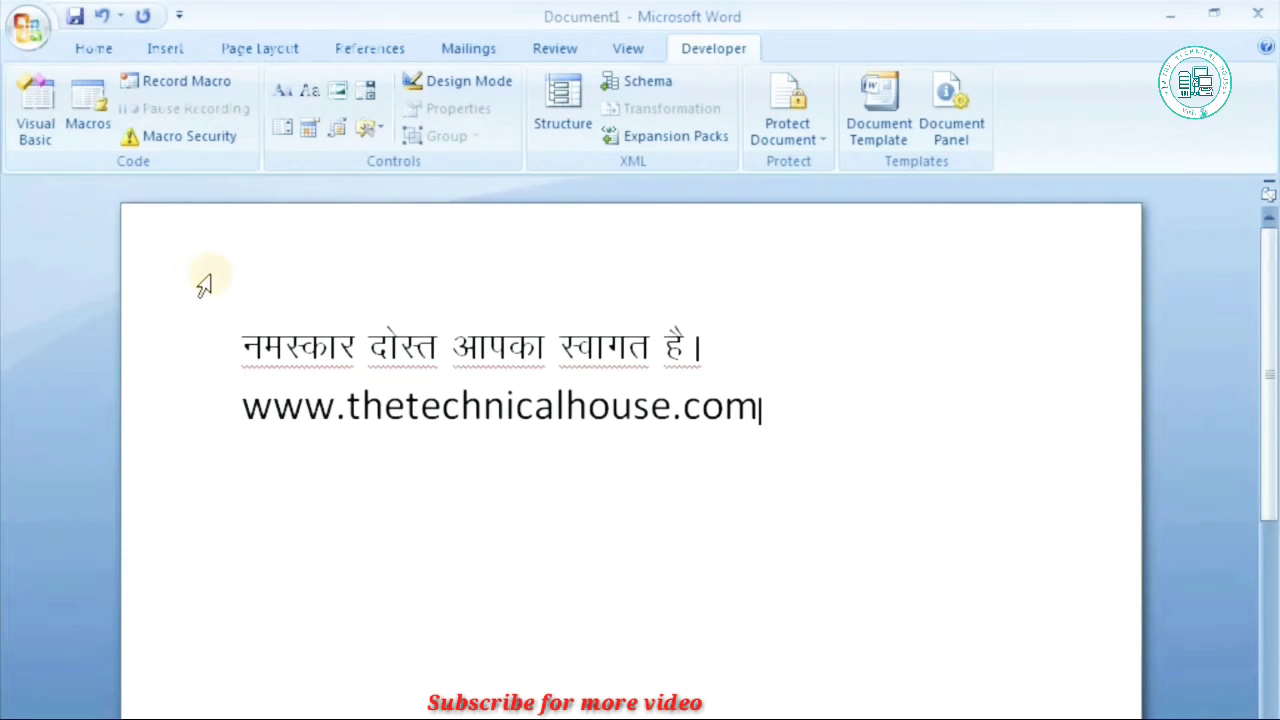
pyautogui.click(183, 87)
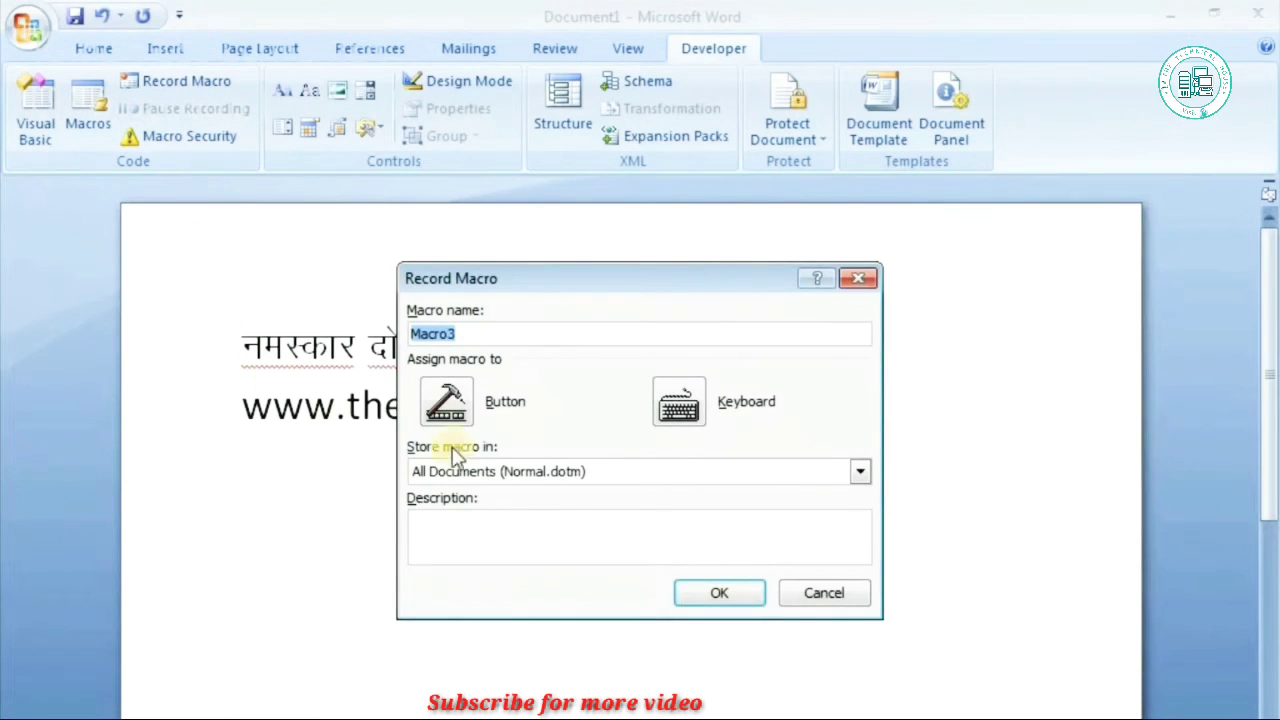
pyautogui.click(670, 418)
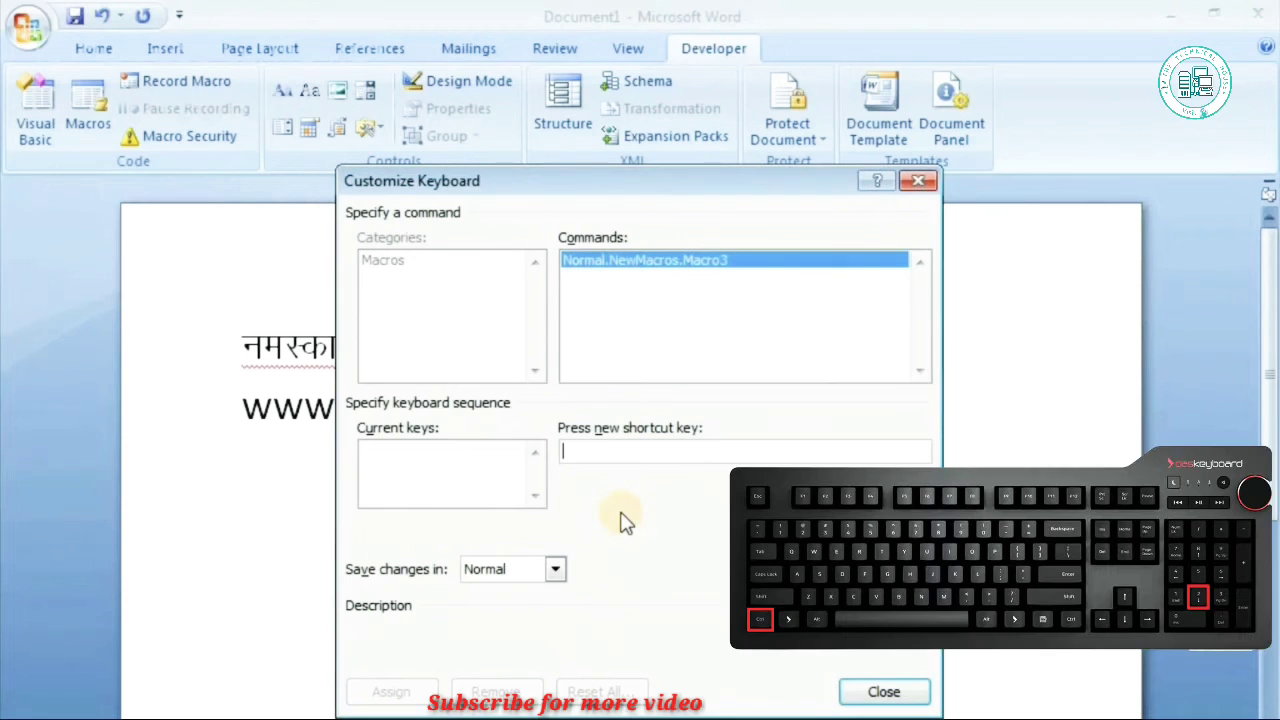
pyautogui.press('ctrl+KP_2')
pyautogui.press('b')
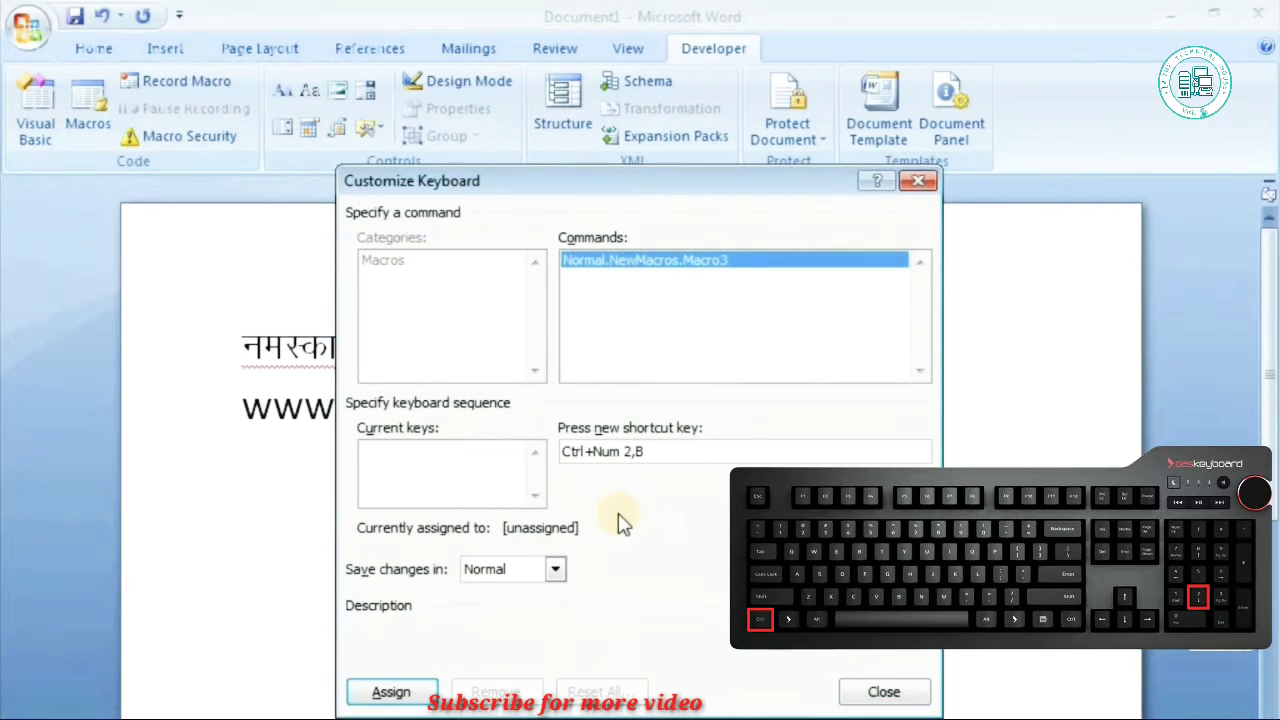
pyautogui.click(402, 692)
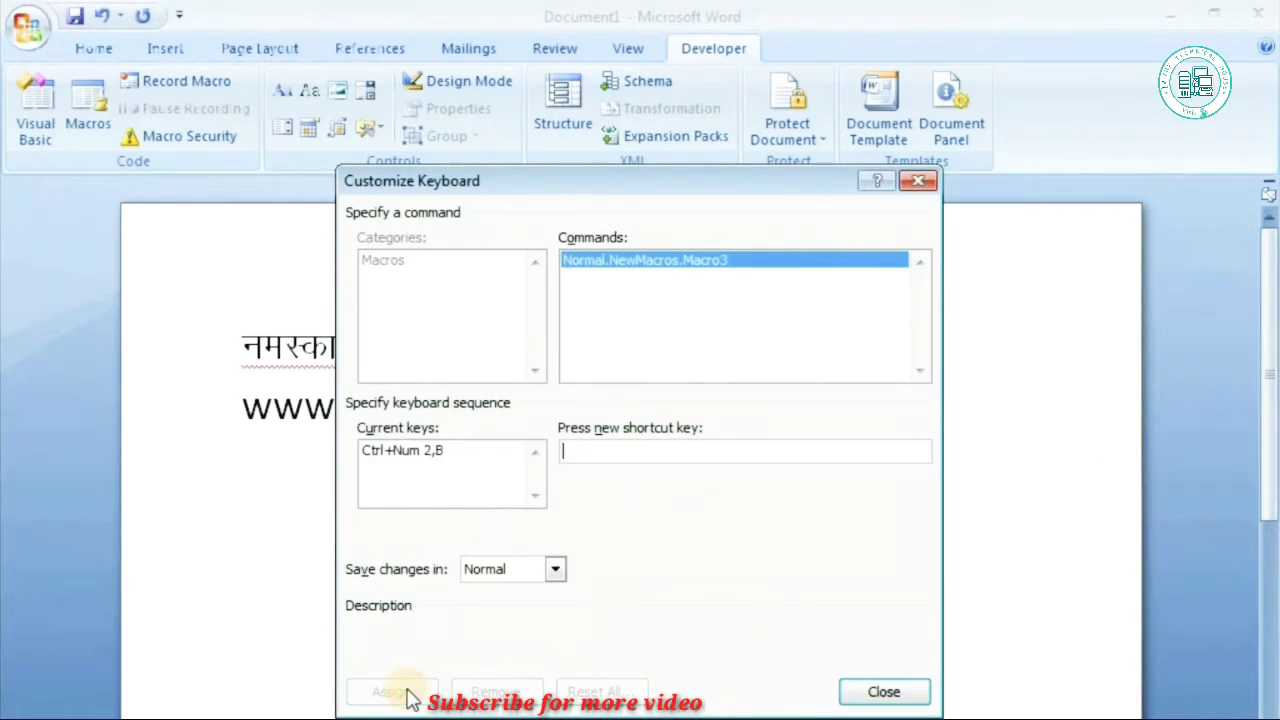
pyautogui.click(888, 692)
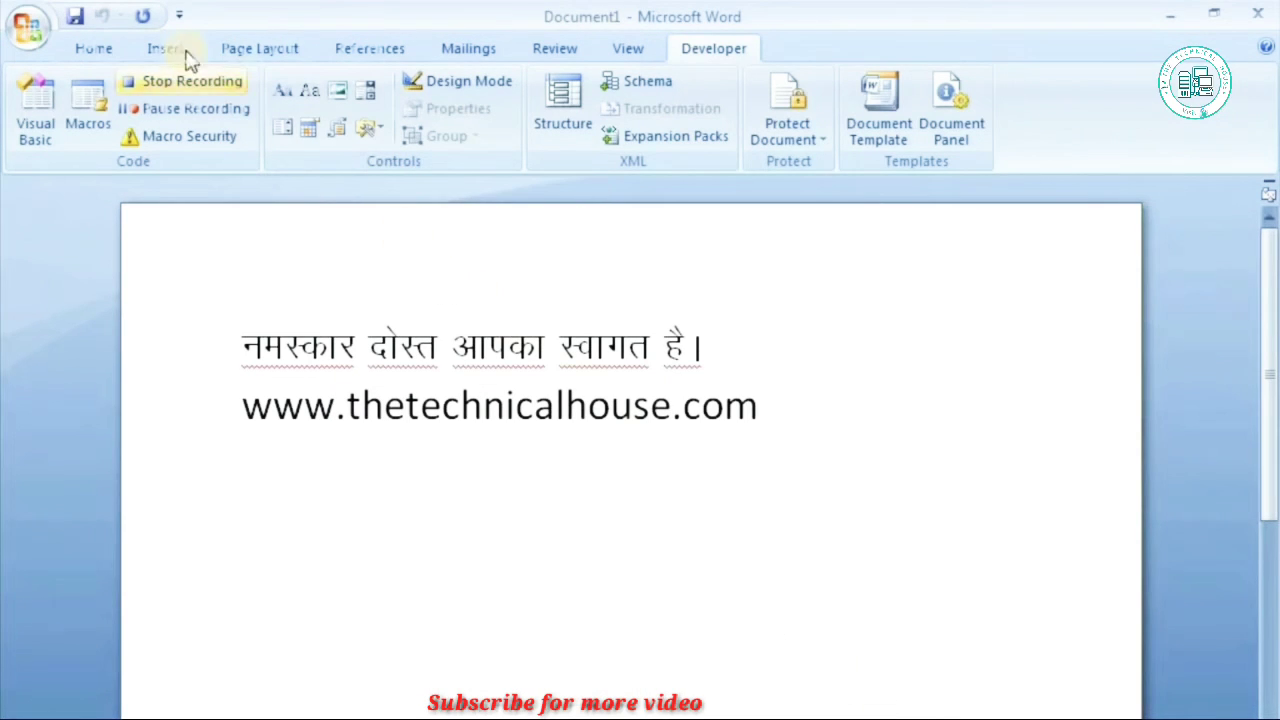
# - Switch the font to Calibri (Body) size 12, then stop the Macro3 recording
pyautogui.click(100, 48)
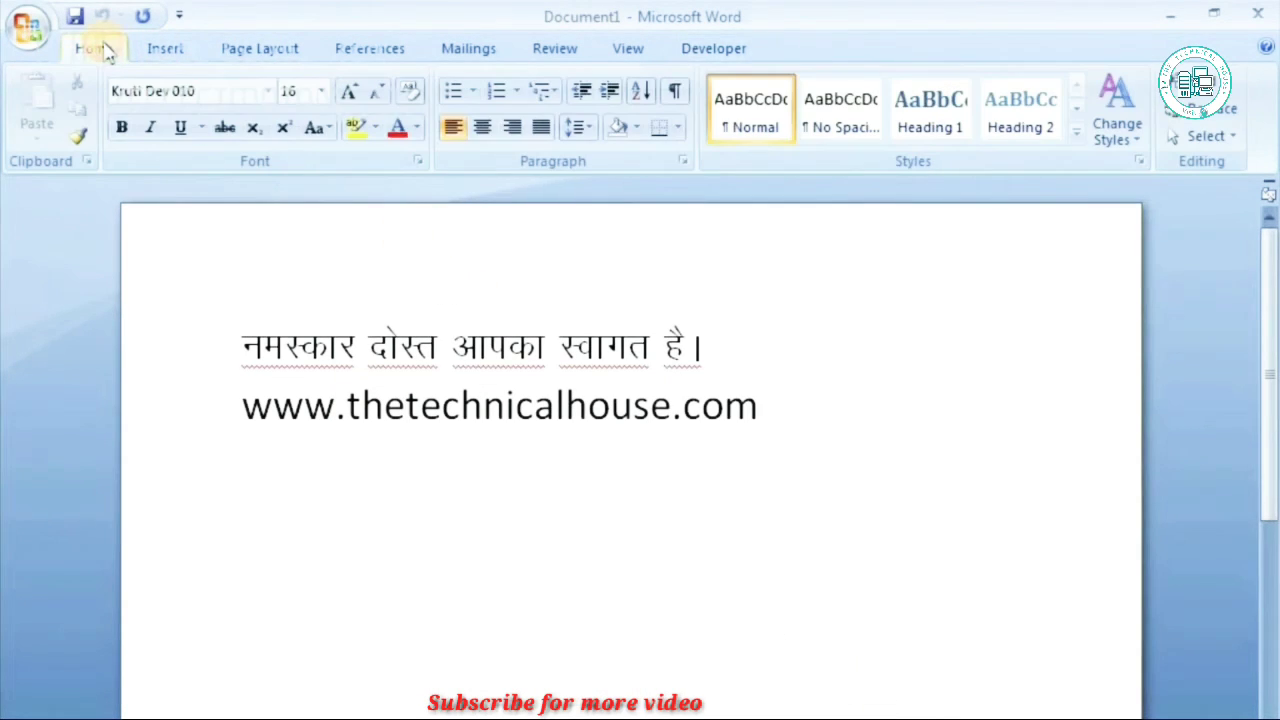
pyautogui.click(270, 91)
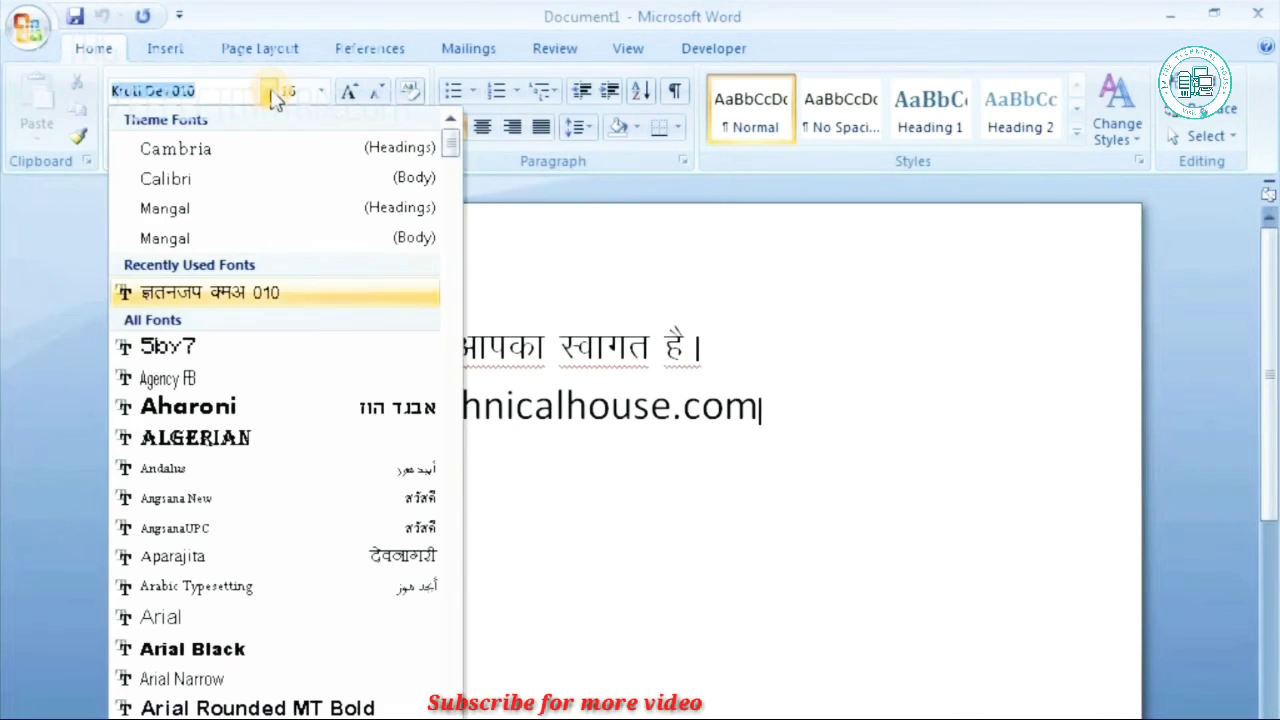
pyautogui.click(208, 181)
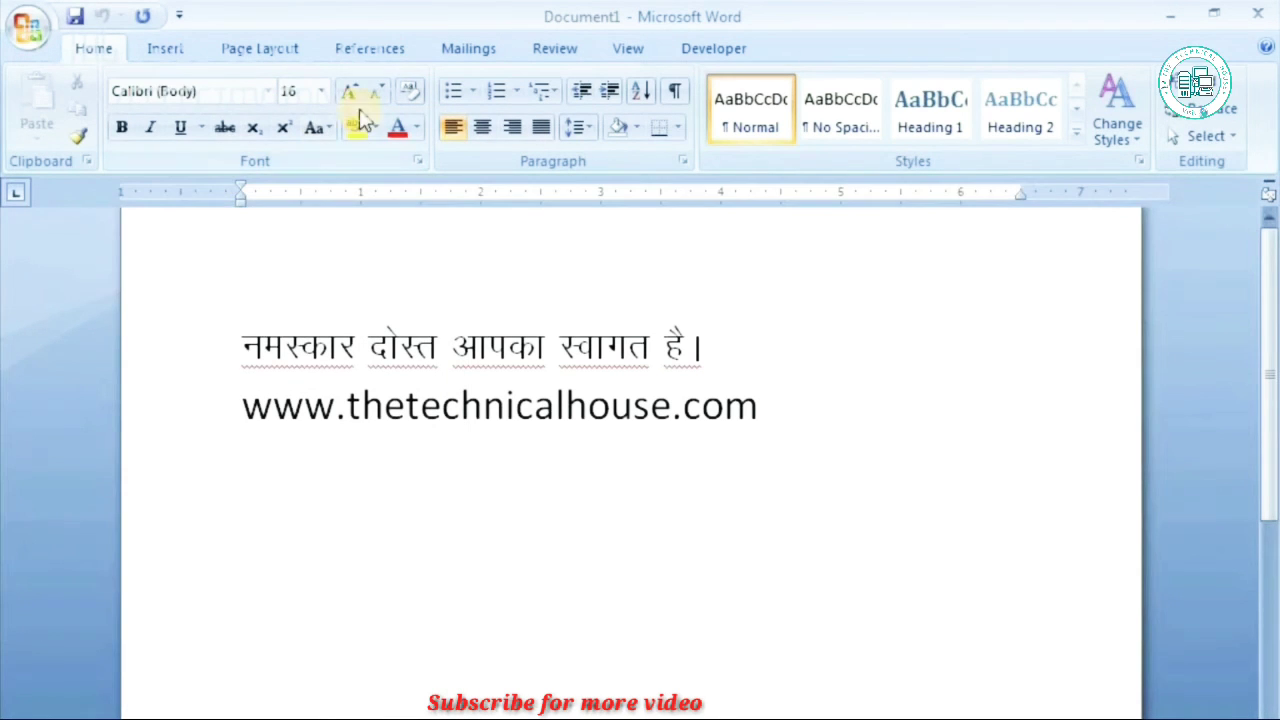
pyautogui.click(294, 91)
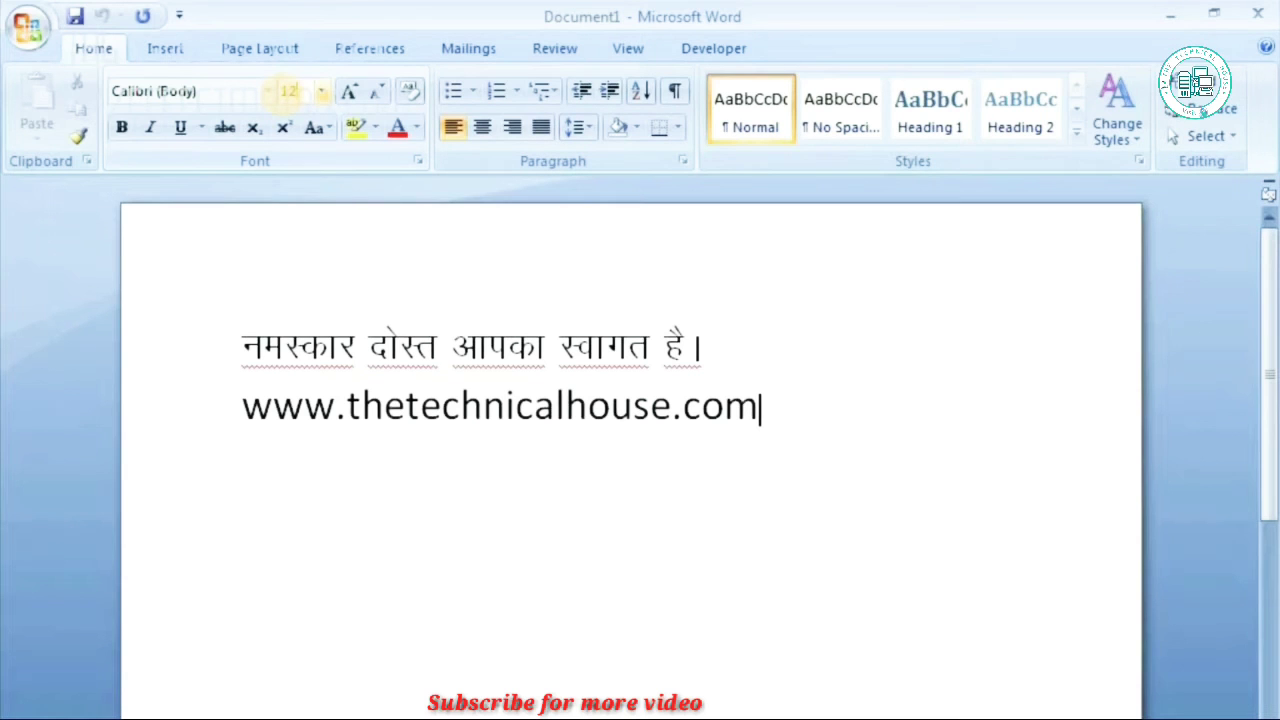
pyautogui.click(713, 47)
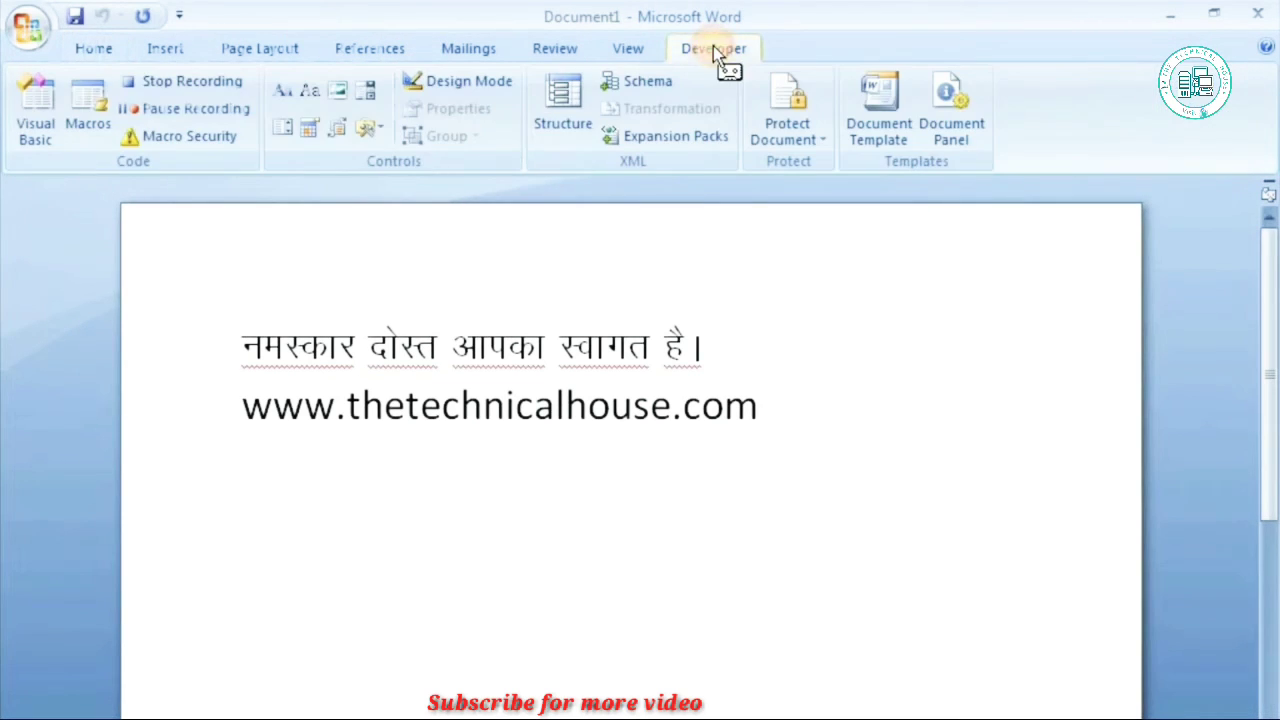
pyautogui.click(177, 85)
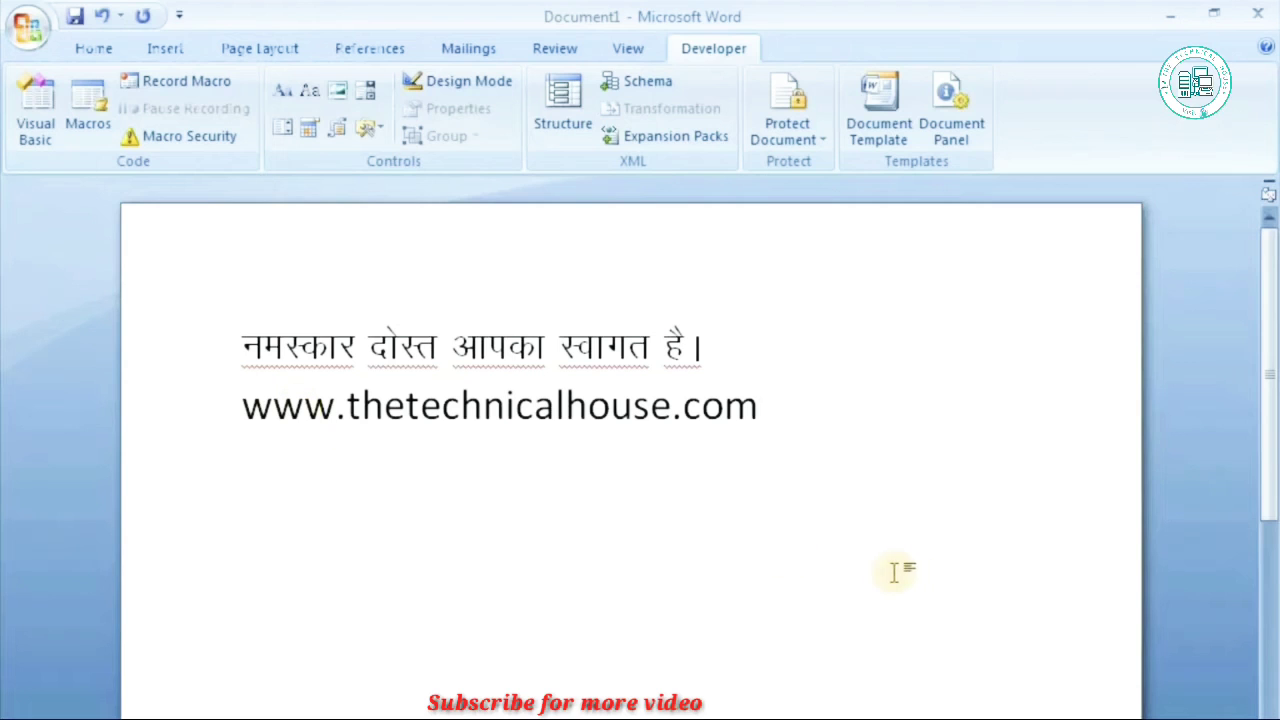
# - Select all and delete the greeting and URL, returning to the Home tab
pyautogui.hotkey('ctrl', 'a')
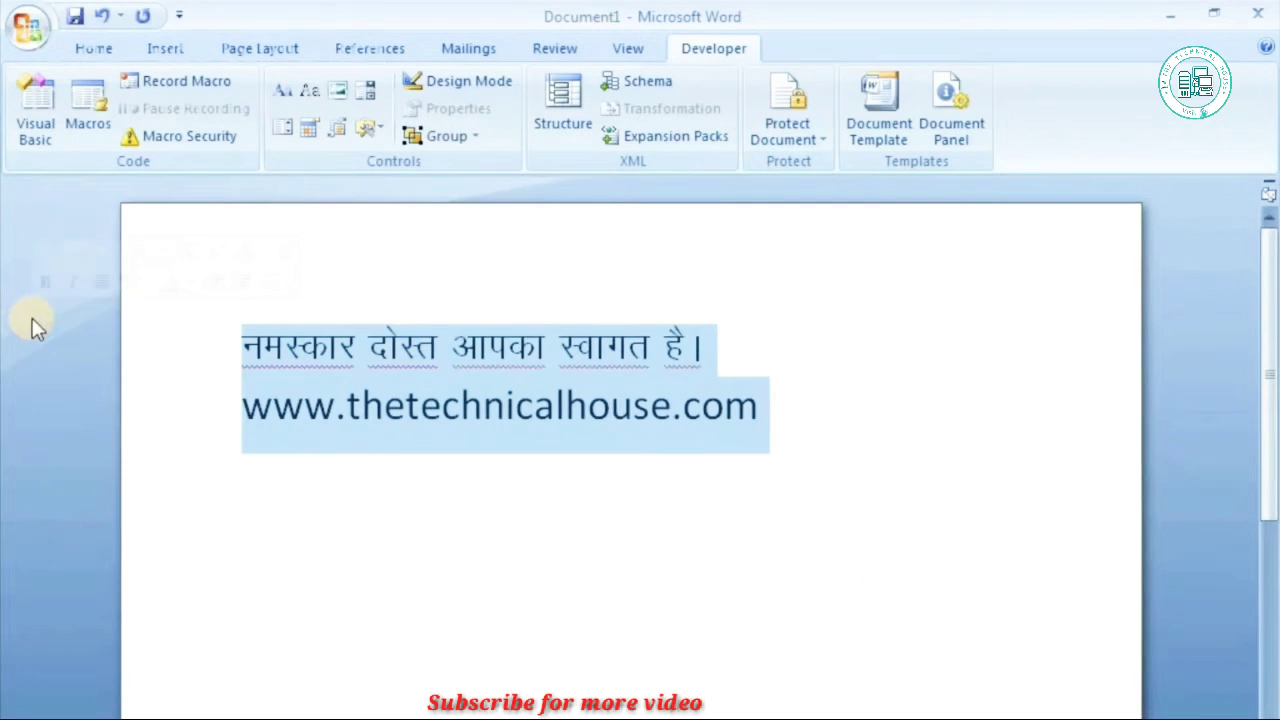
pyautogui.press('Delete')
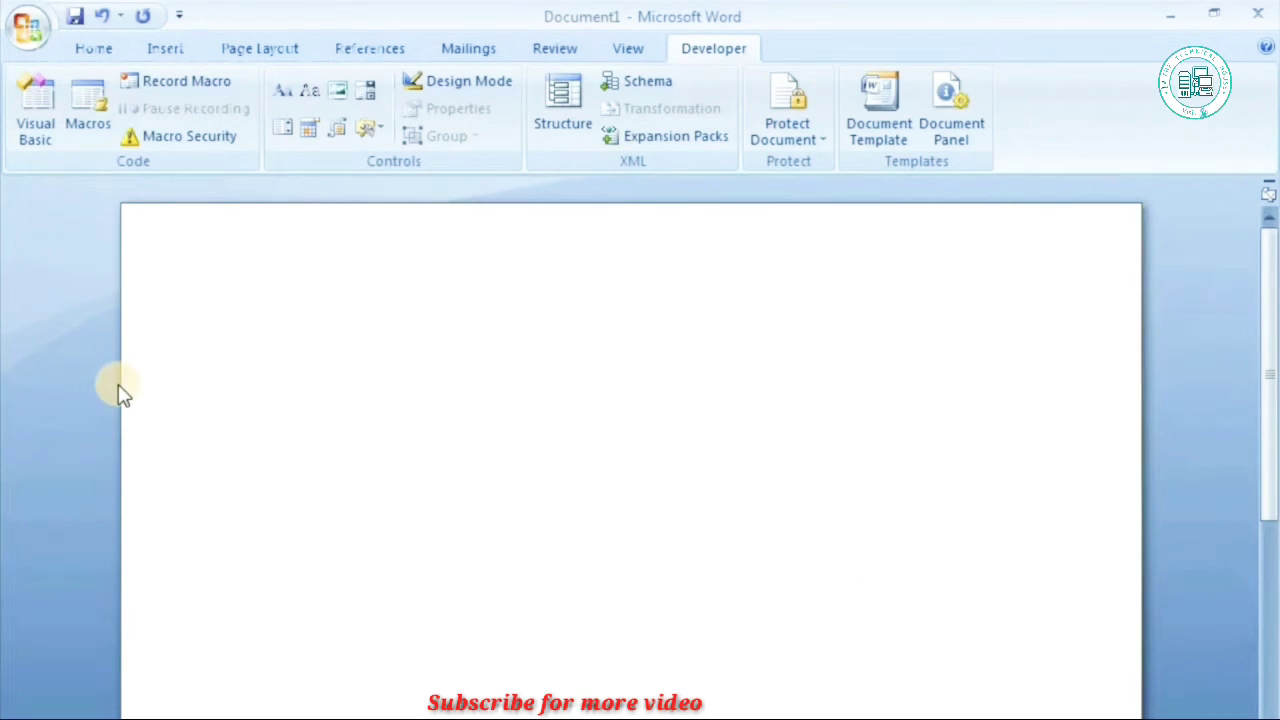
pyautogui.click(90, 52)
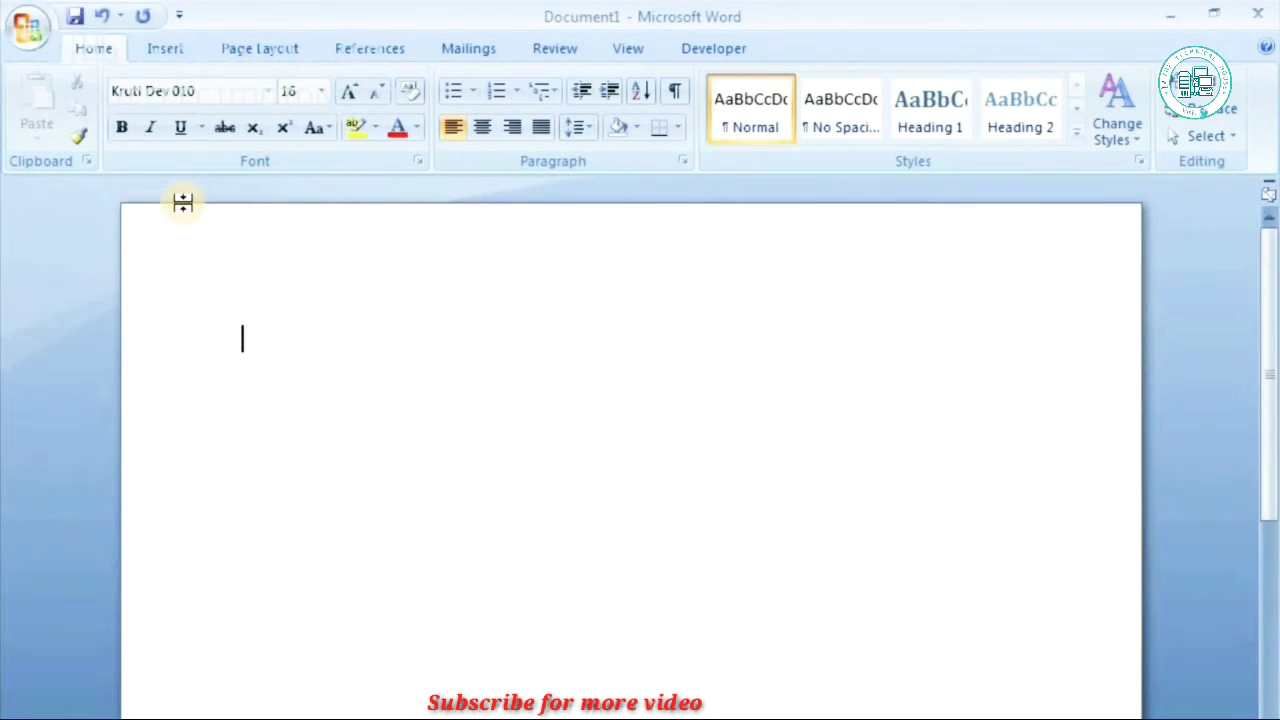
# - Type 'ueLdkj nksLr vidk Lokxr gSA' in Kruti Dev 010 after fixing a stray character
pyautogui.write('i')
pyautogui.press('BackSpace')
pyautogui.write('u')
pyautogui.write('eLd')
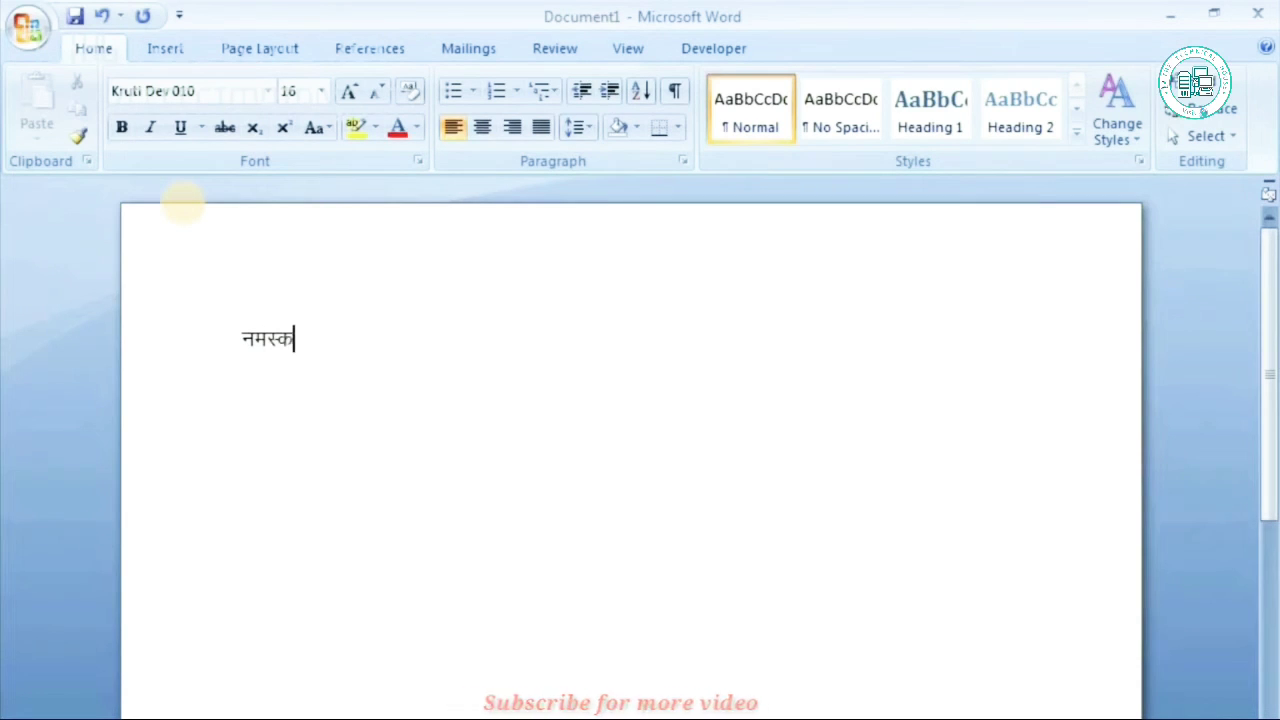
pyautogui.write('kj')
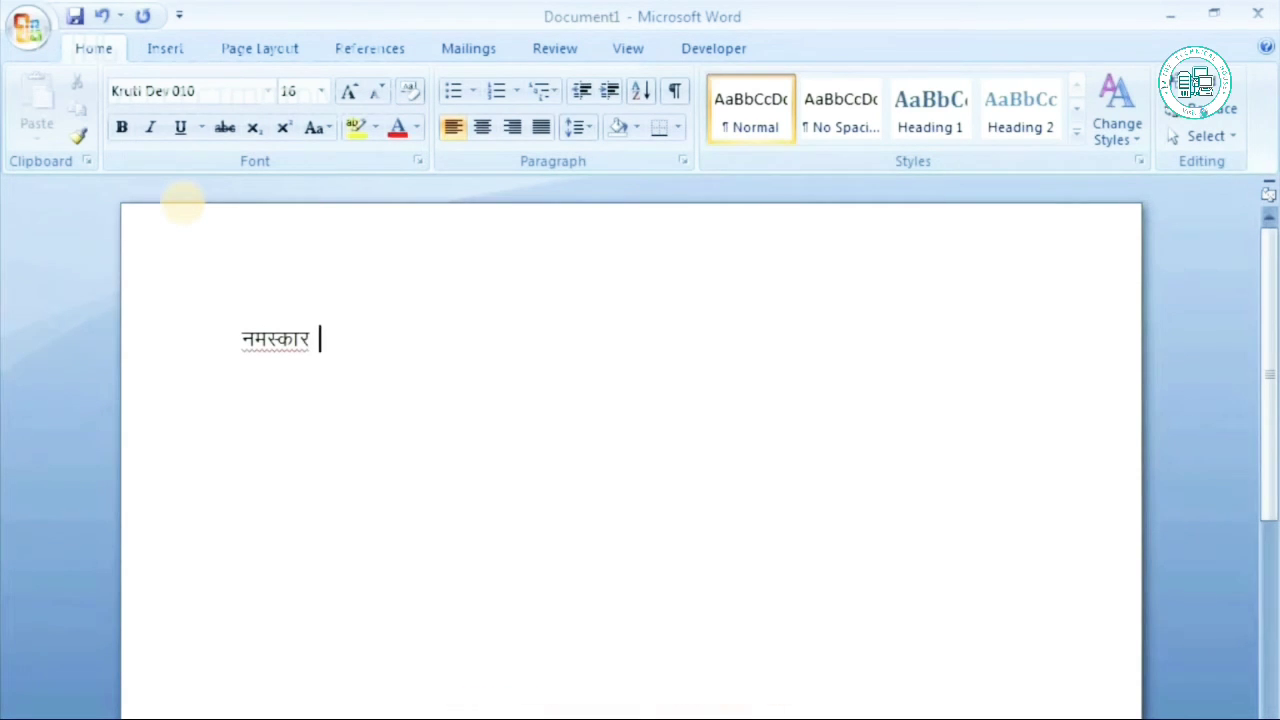
pyautogui.write(' nksL')
pyautogui.write('r ')
pyautogui.write('v')
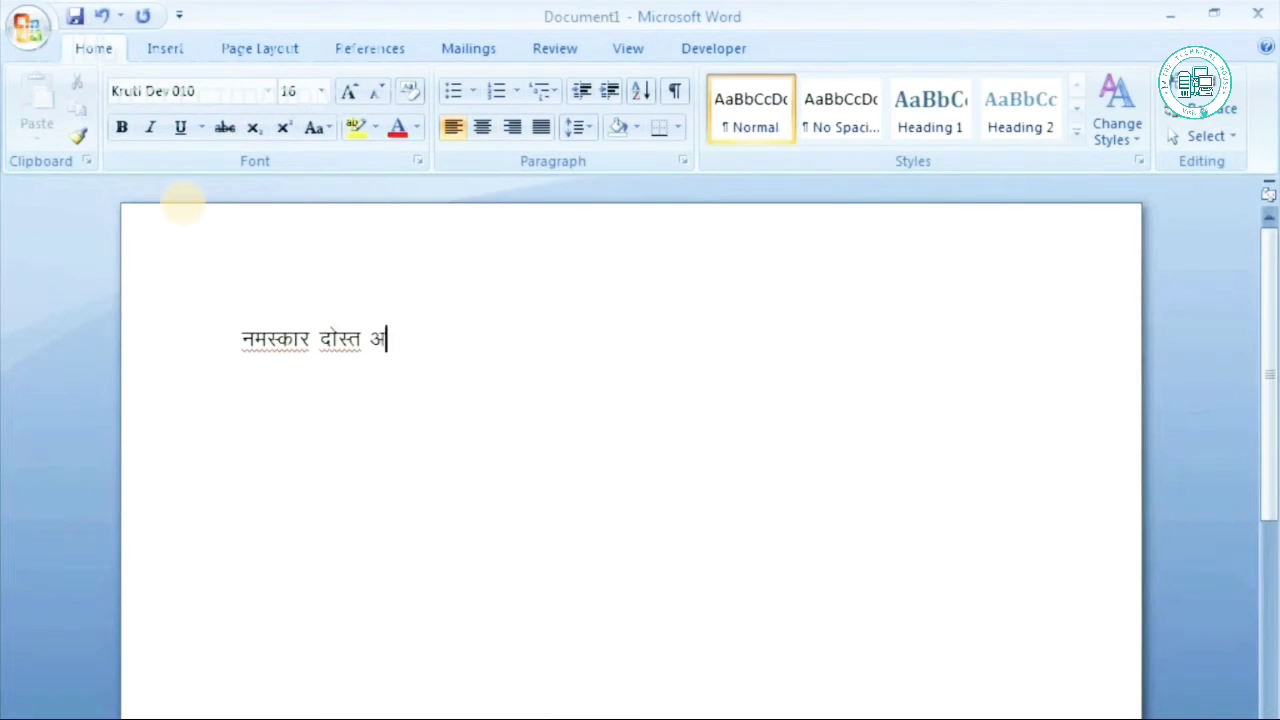
pyautogui.write('i')
pyautogui.write('dk')
pyautogui.write(' Lok')
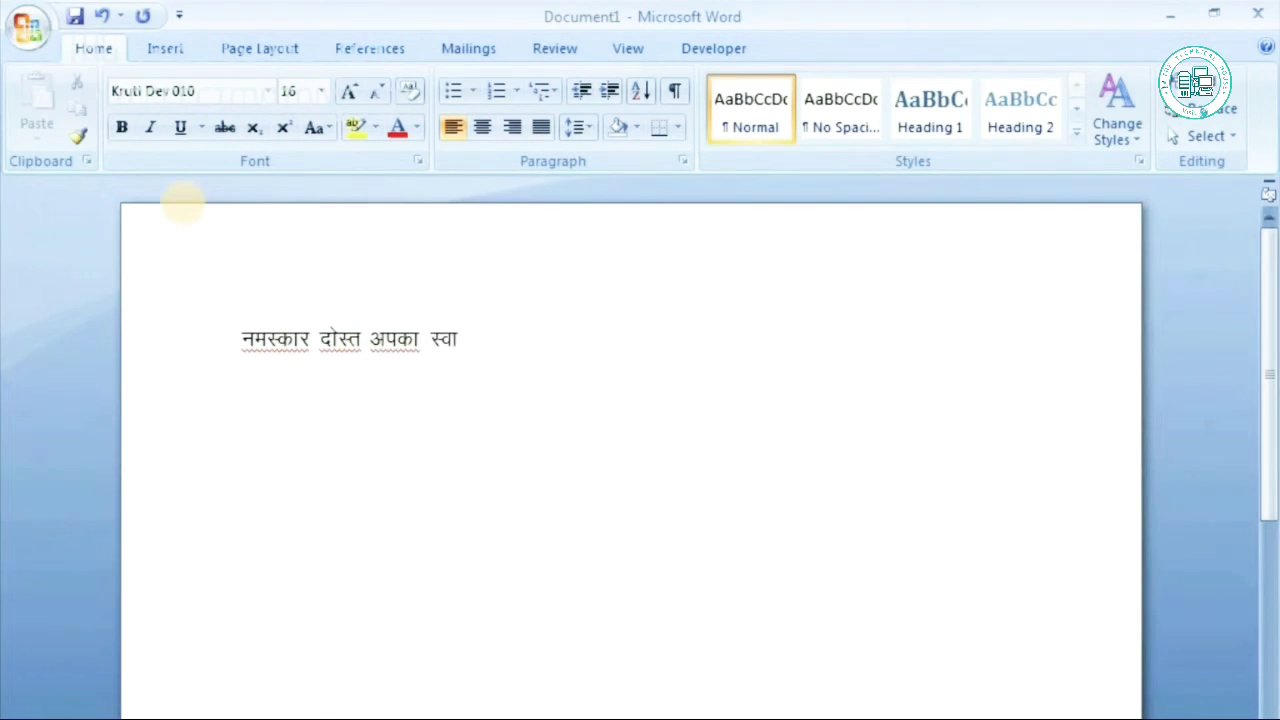
pyautogui.write('xr g')
pyautogui.write('SA')
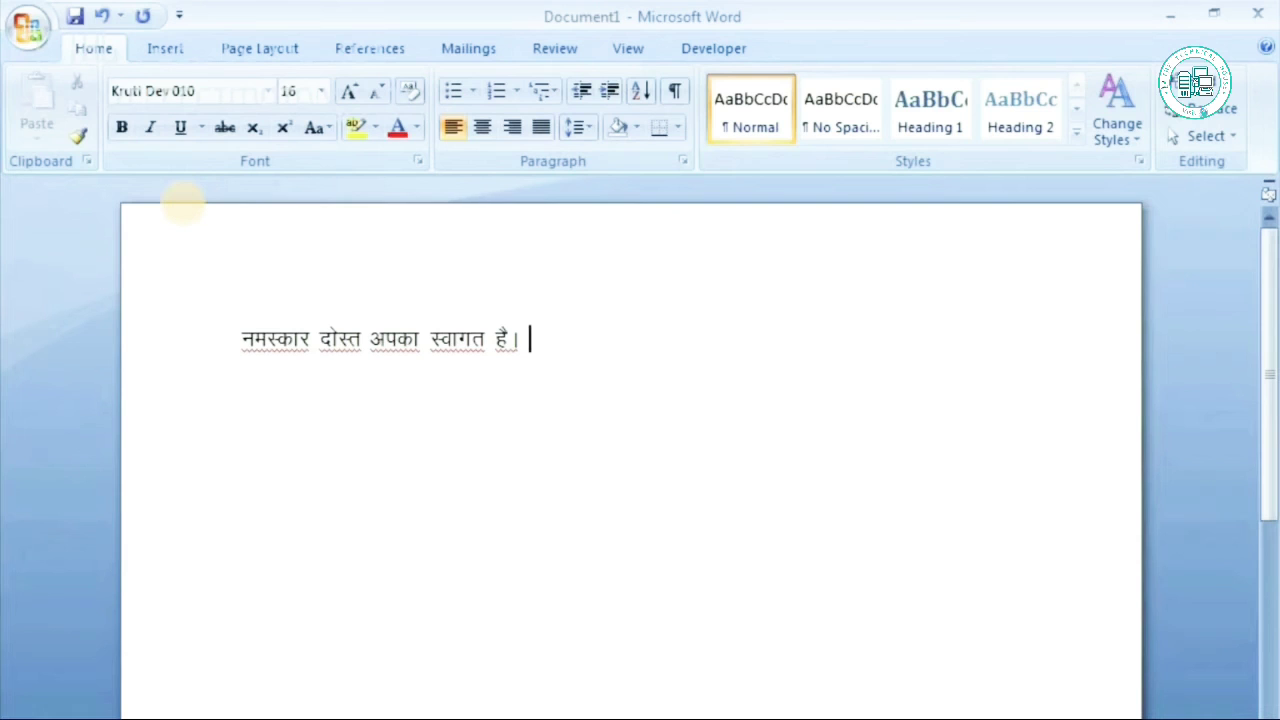
pyautogui.hotkey('ctrl', 'space')
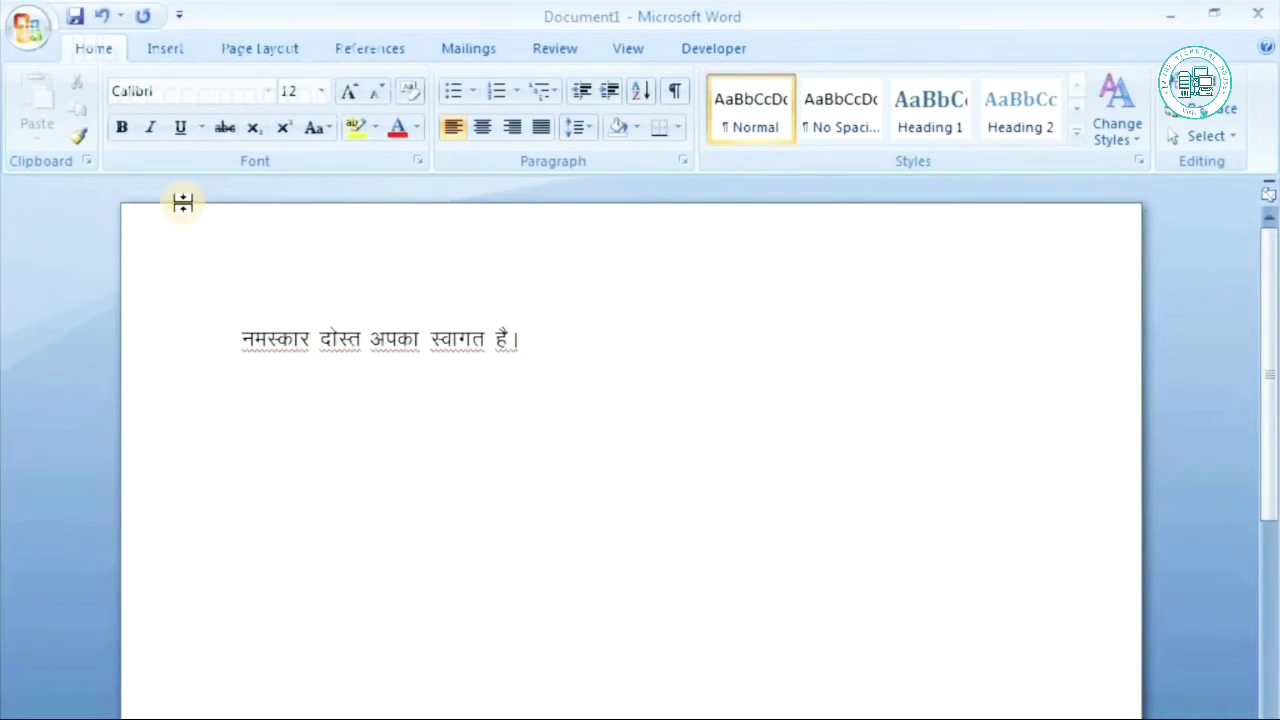
pyautogui.write(' www')
pyautogui.write('.t')
pyautogui.write('het')
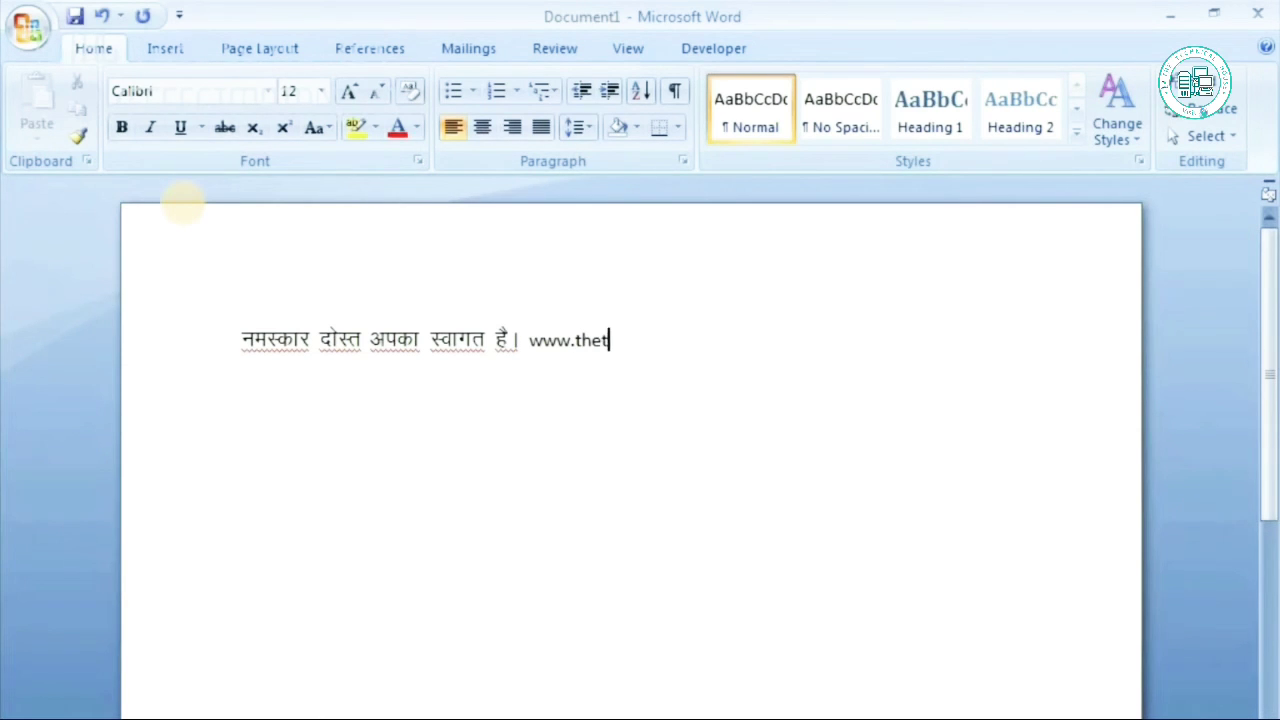
pyautogui.write('ech')
pyautogui.write('nicalh')
pyautogui.write('ouse.')
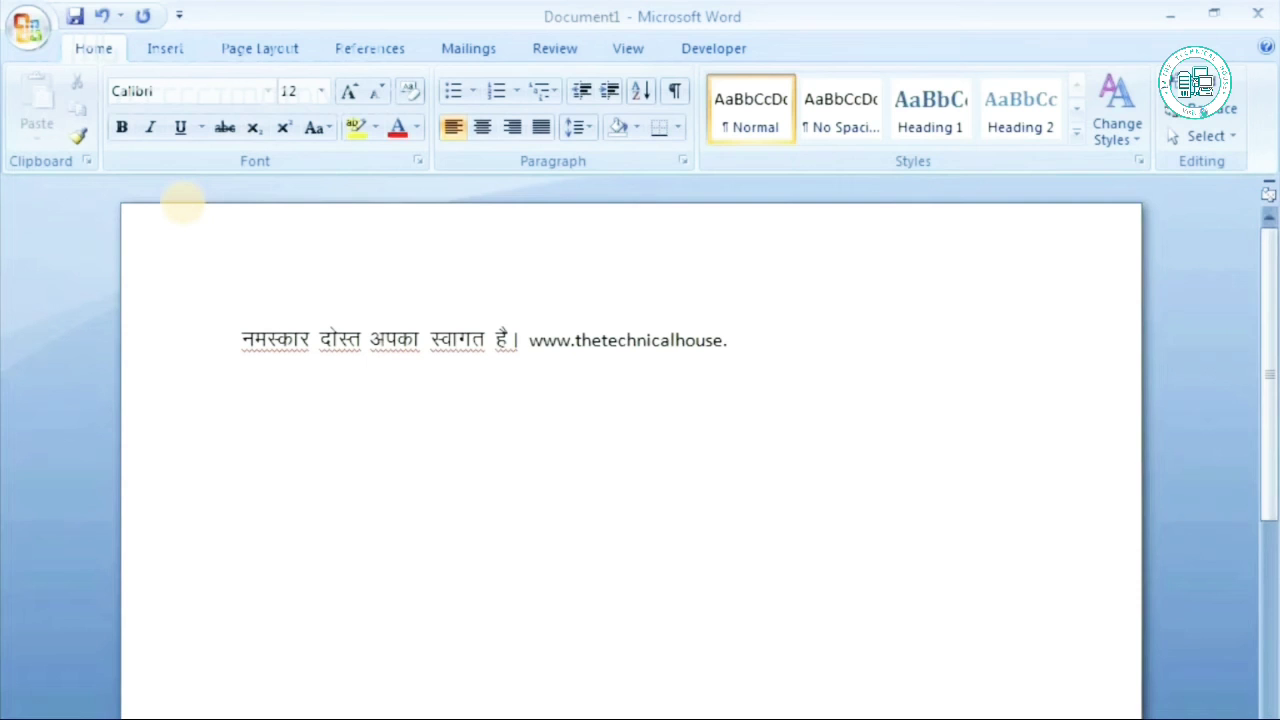
pyautogui.write('com')
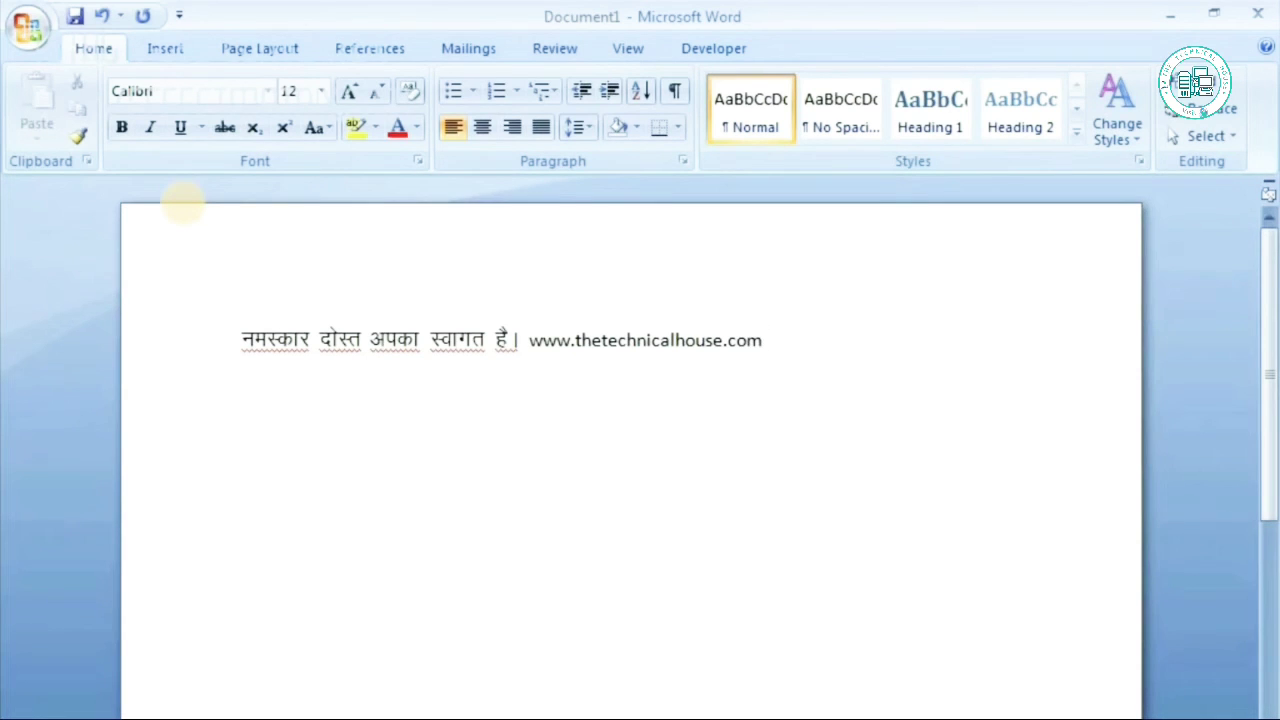